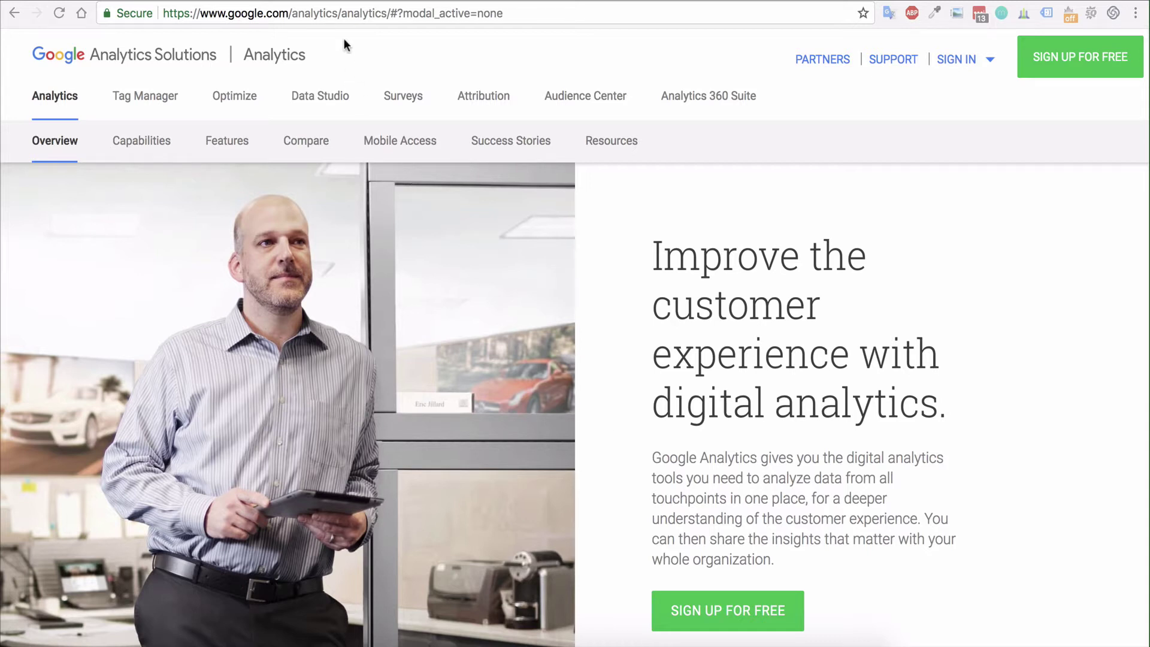
# Trim the address to google.com/analytics/ and load the Analytics Solutions page
pyautogui.click(342, 15)
pyautogui.moveTo(342, 15); pyautogui.dragTo(540, 17)
pyautogui.press('BackSpace')
pyautogui.press('Return')
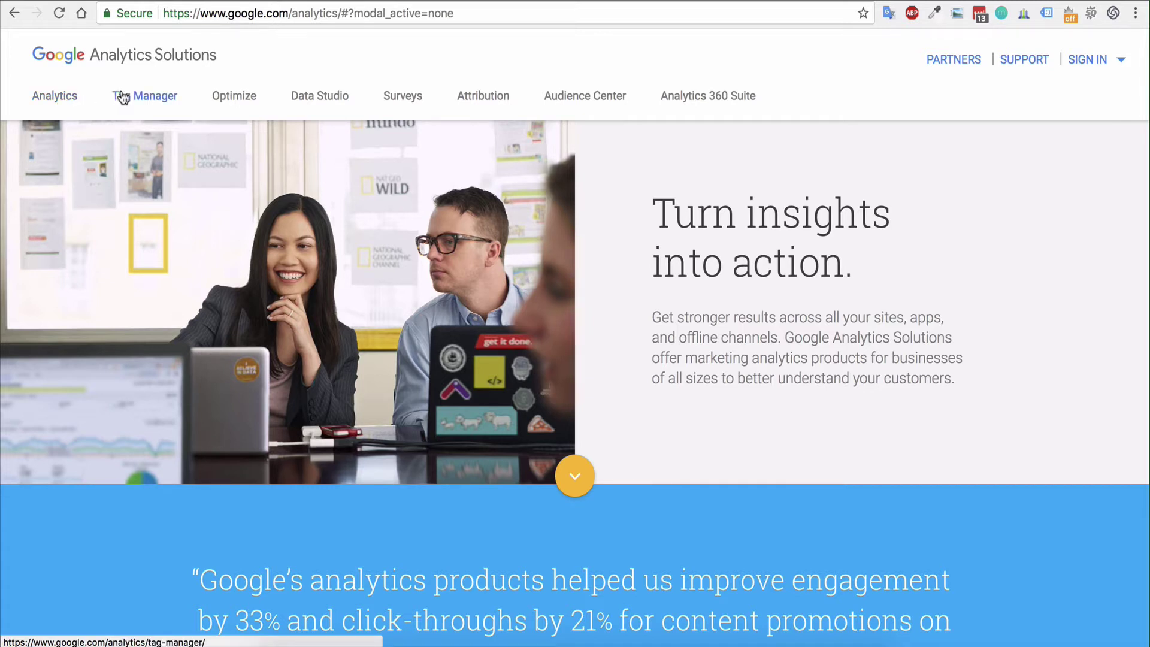
# Open the Analytics product page from the navigation link
pyautogui.click(69, 108)
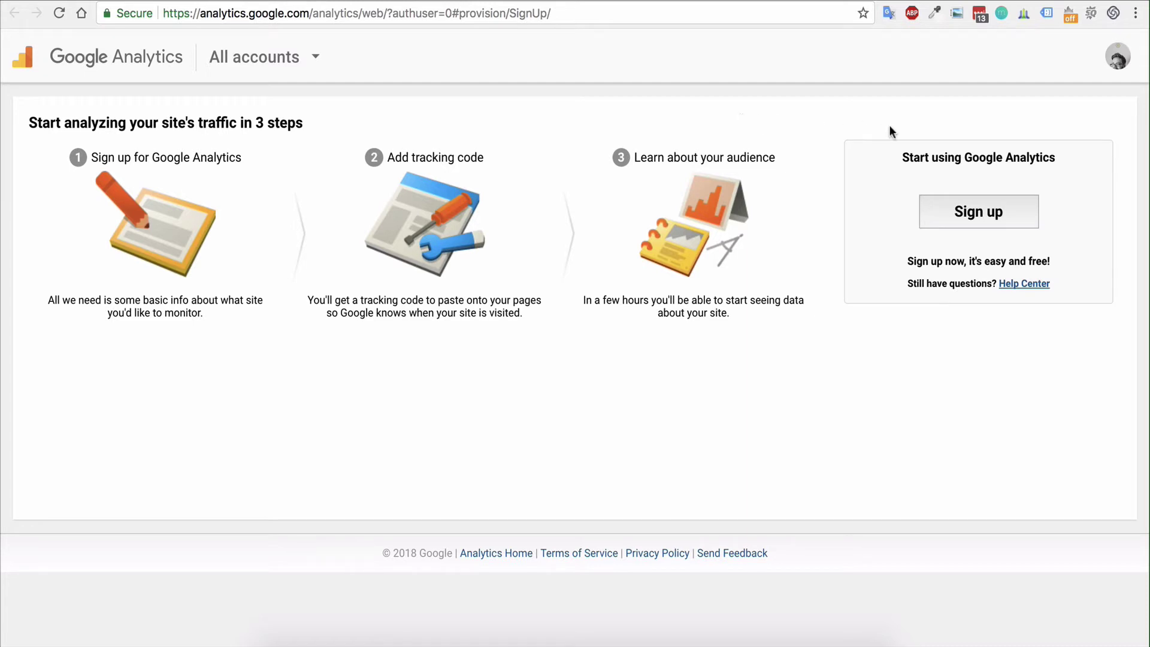
# Start a new Analytics account with 'Yourflow' as account name and website name
pyautogui.click(966, 217)
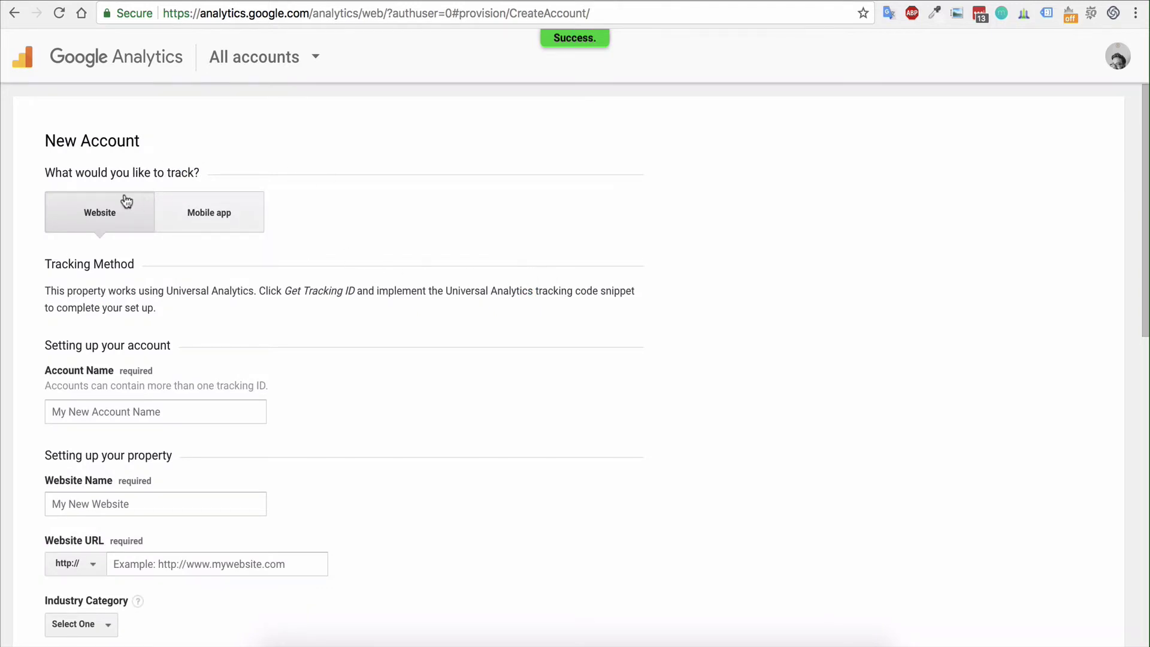
pyautogui.scroll(-3, 356, 233)
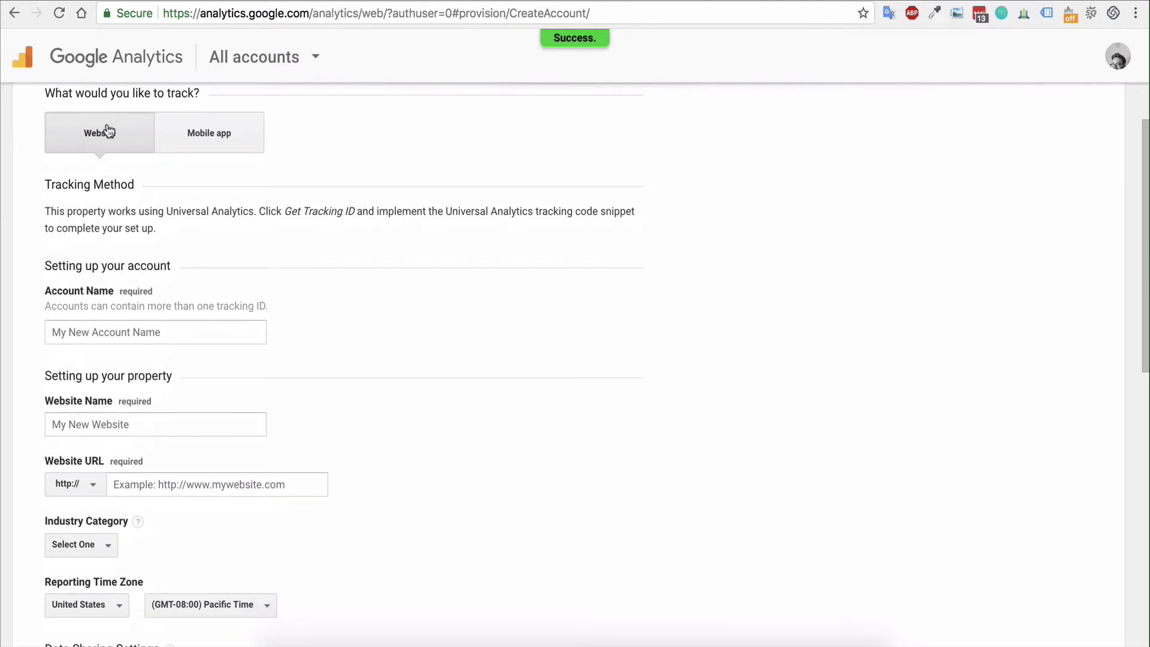
pyautogui.scroll(-3, 189, 241)
pyautogui.click(140, 241)
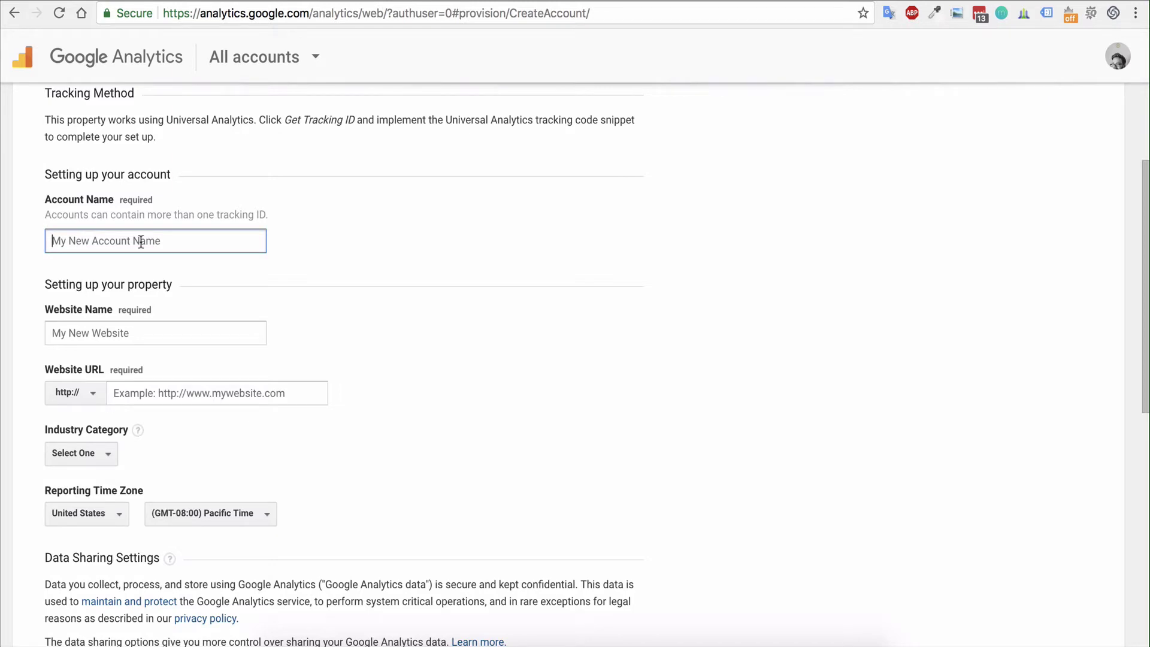
pyautogui.write('Yourflow')
pyautogui.click(198, 327)
pyautogui.write('Y')
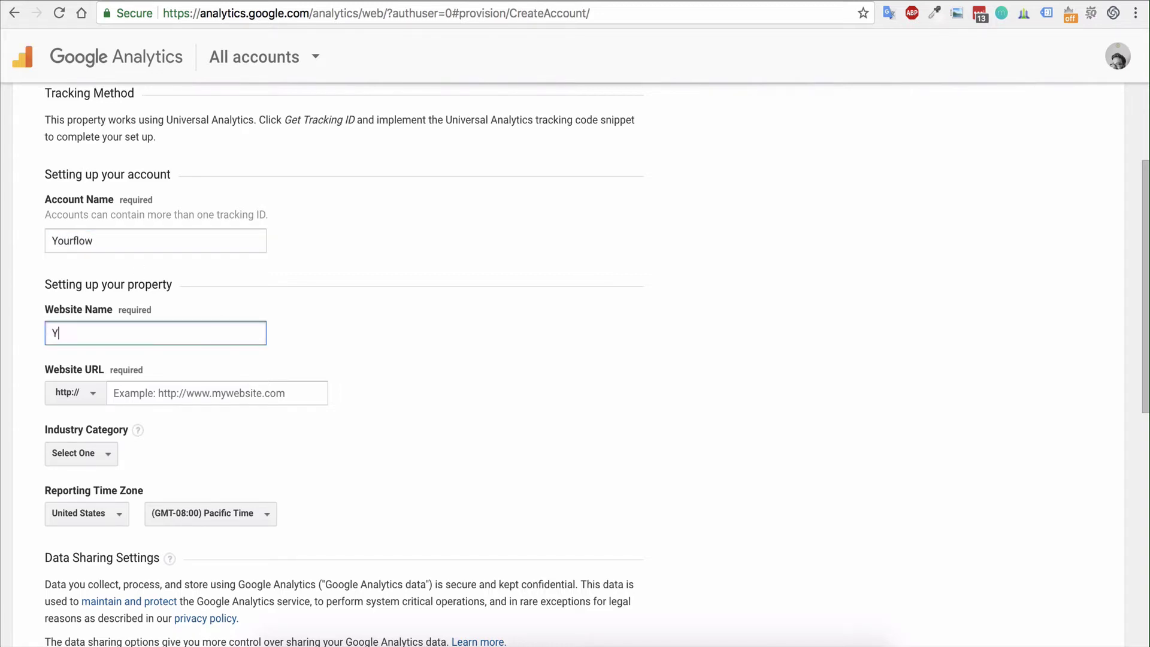
pyautogui.write('ourflow')
pyautogui.scroll(-3, 333, 313)
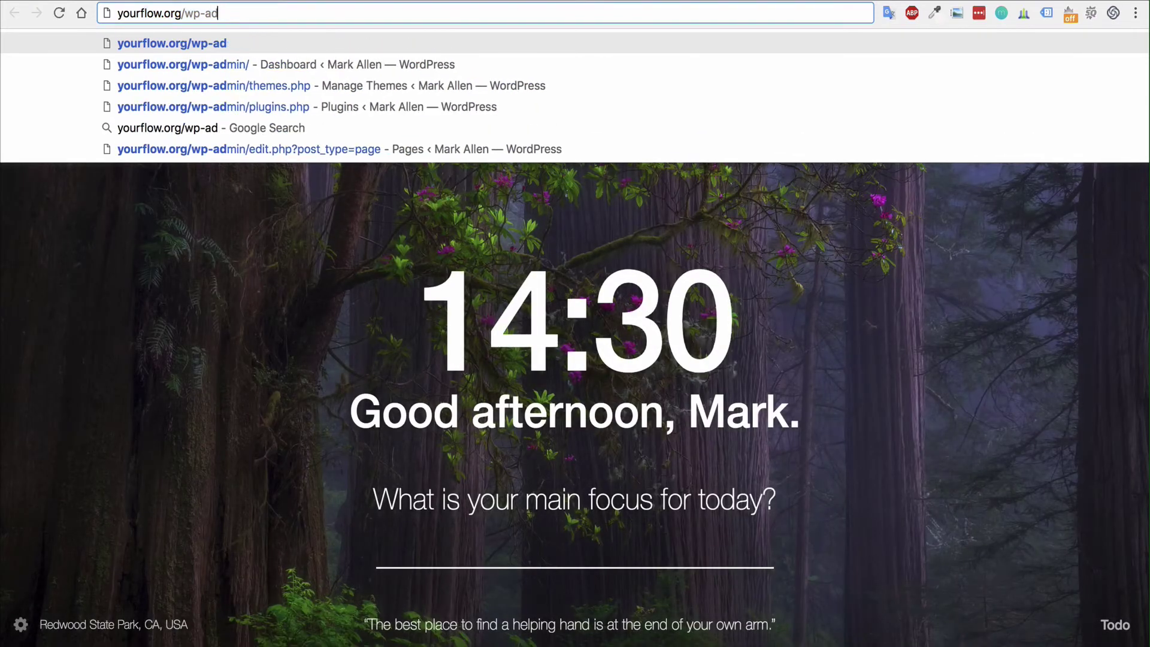
# Load yourflow.org in the new browser tab
pyautogui.press('Return')
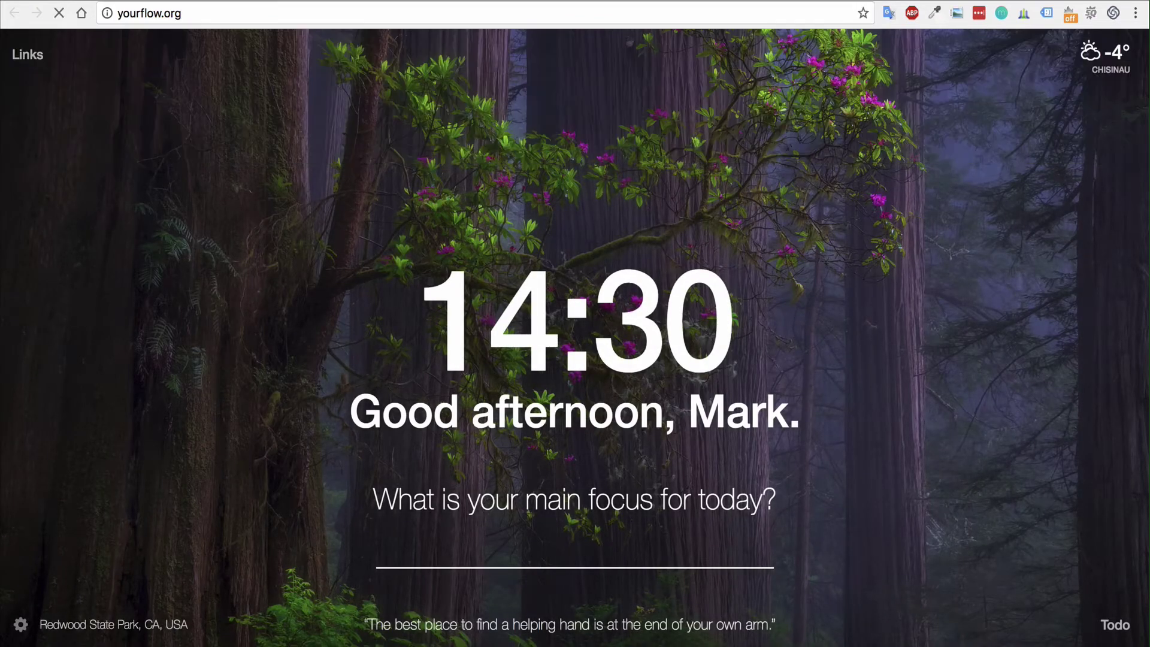
pyautogui.click(813, 19)
pyautogui.hotkey('ctrl', 'c')
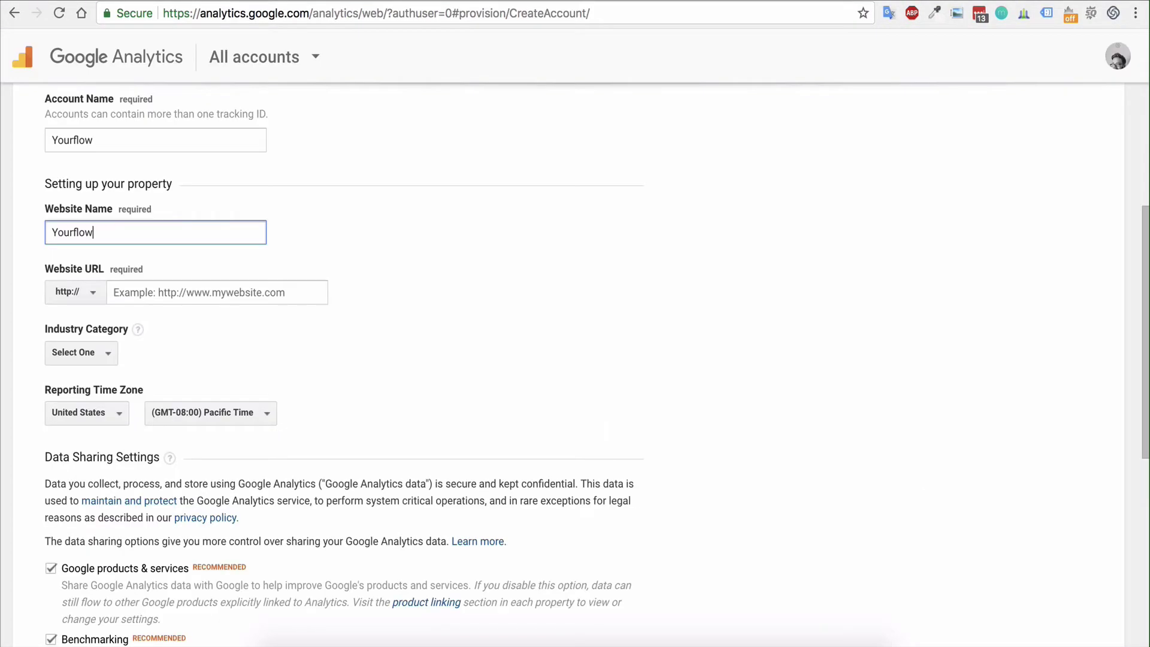
pyautogui.click(236, 291)
pyautogui.hotkey('ctrl', 'v')
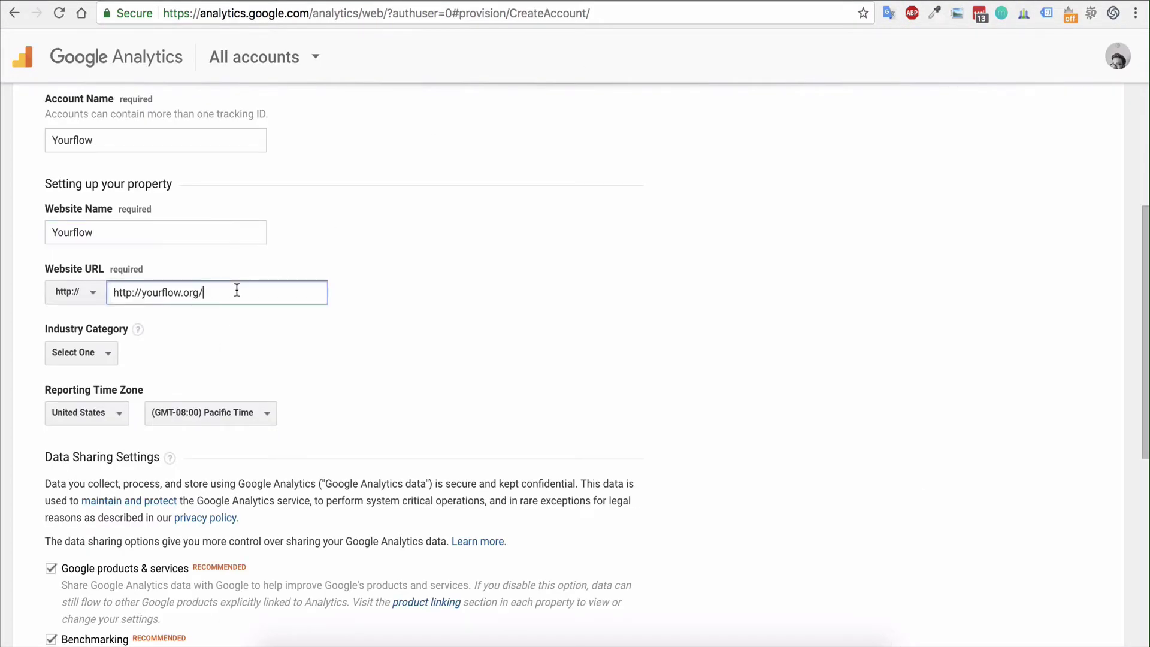
pyautogui.moveTo(140, 294); pyautogui.dragTo(105, 297)
pyautogui.press('BackSpace')
pyautogui.click(261, 326)
pyautogui.click(99, 300)
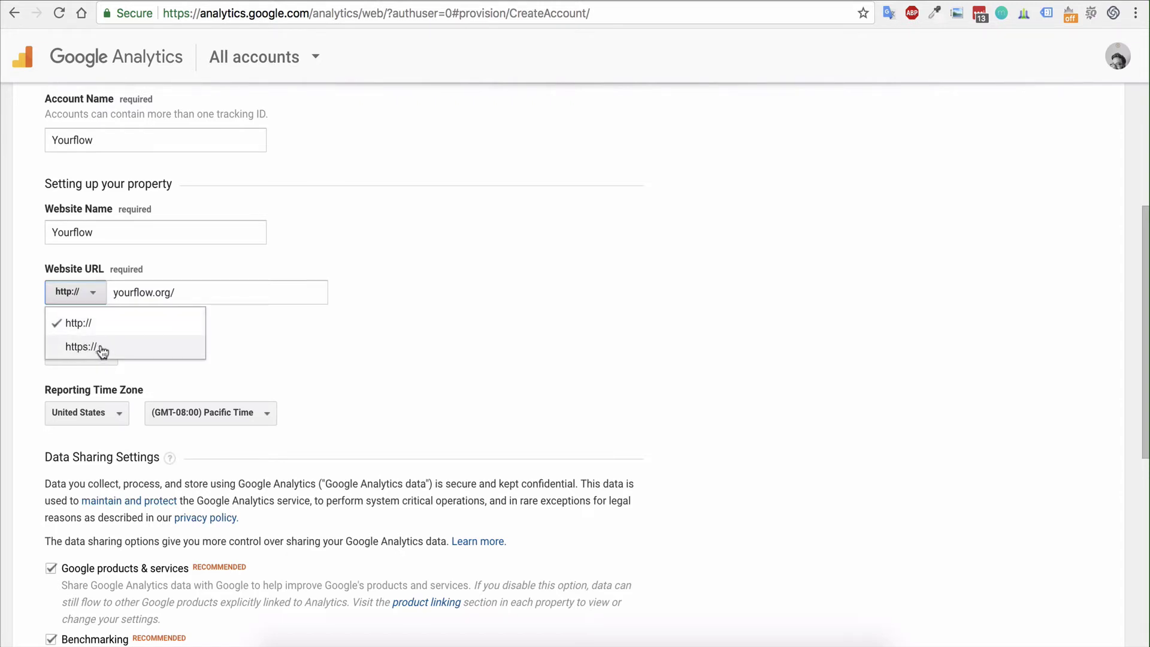
pyautogui.click(265, 333)
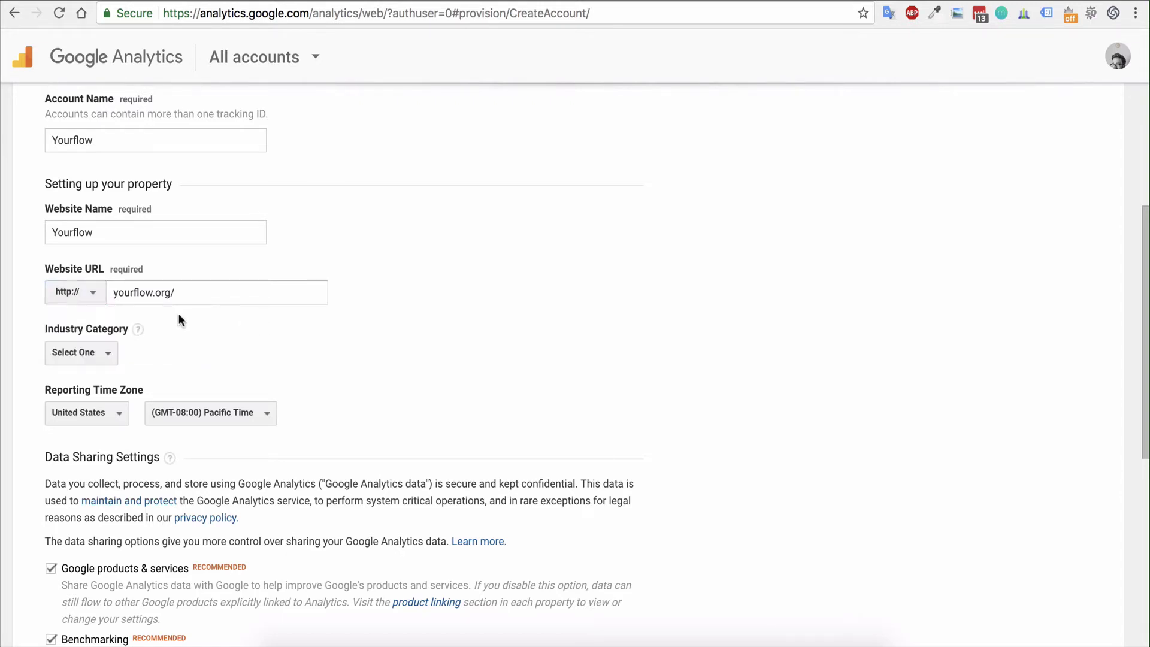
# Set the industry category to Business and Industrial Markets
pyautogui.click(103, 353)
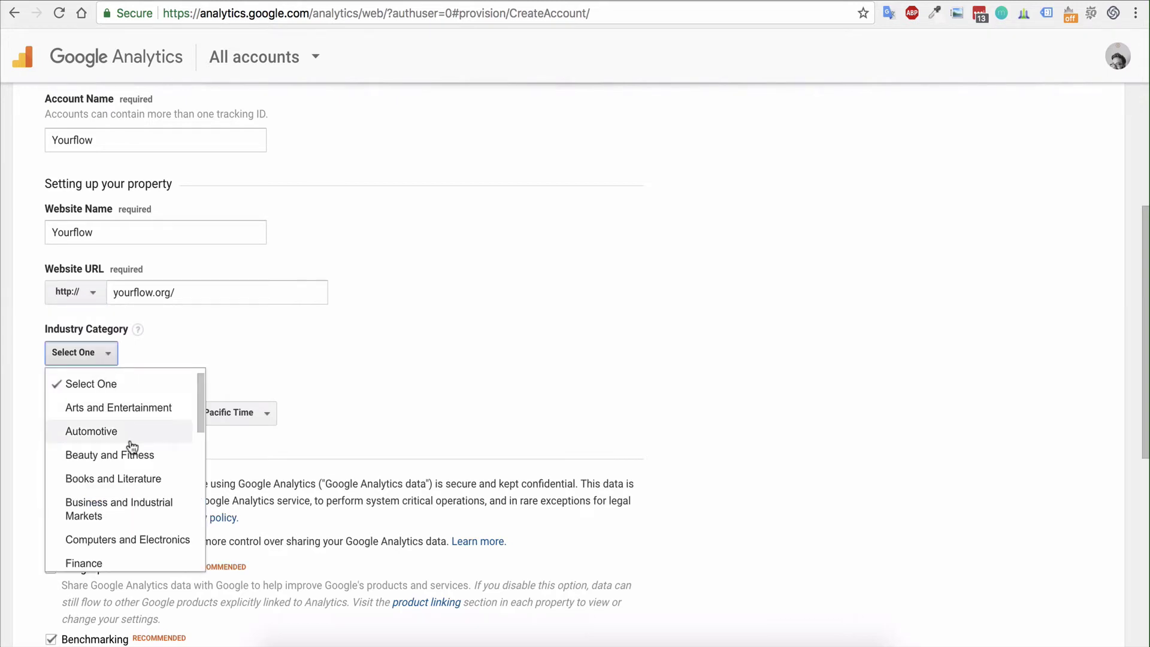
pyautogui.scroll(-3, 127, 455)
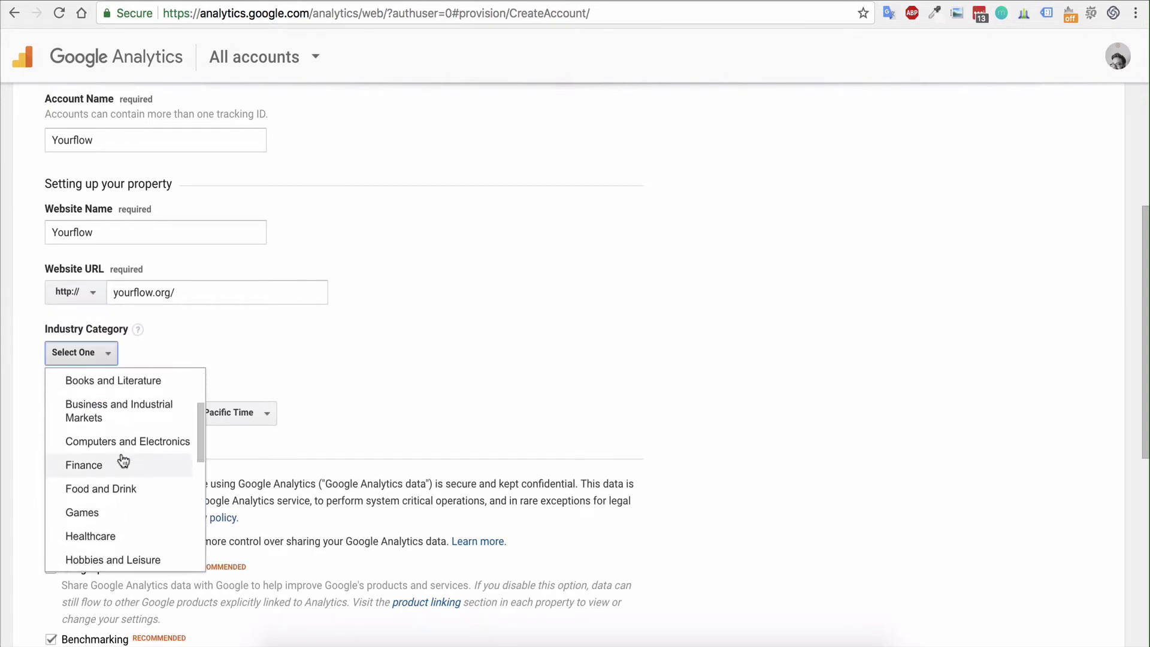
pyautogui.scroll(-5, 133, 456)
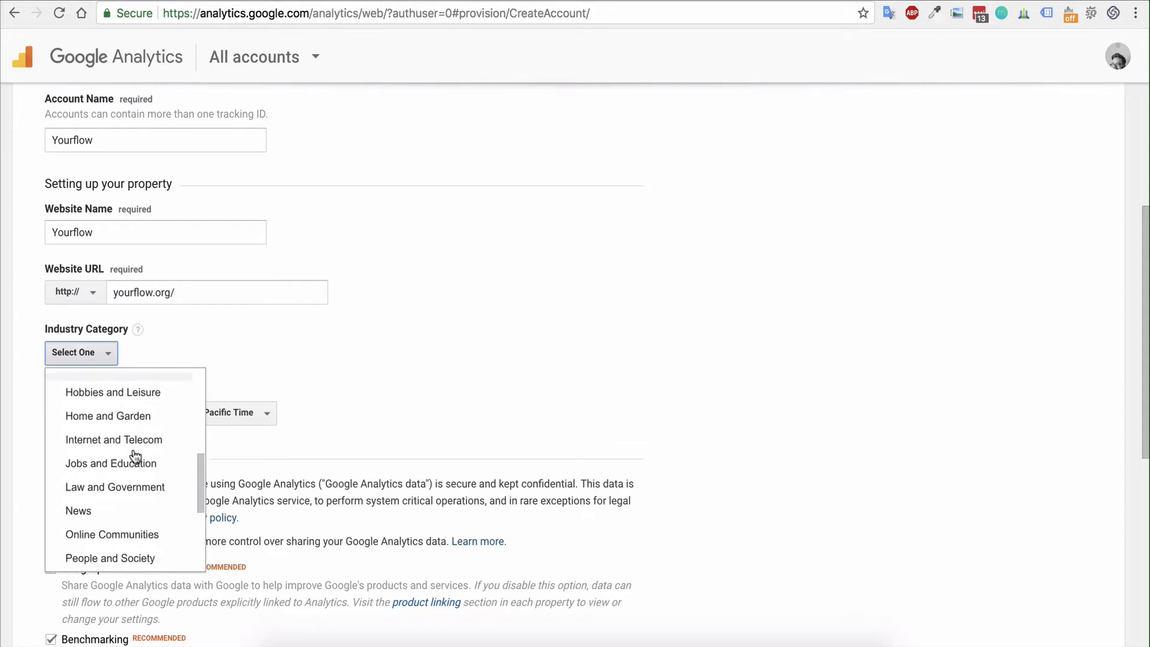
pyautogui.scroll(-8, 133, 456)
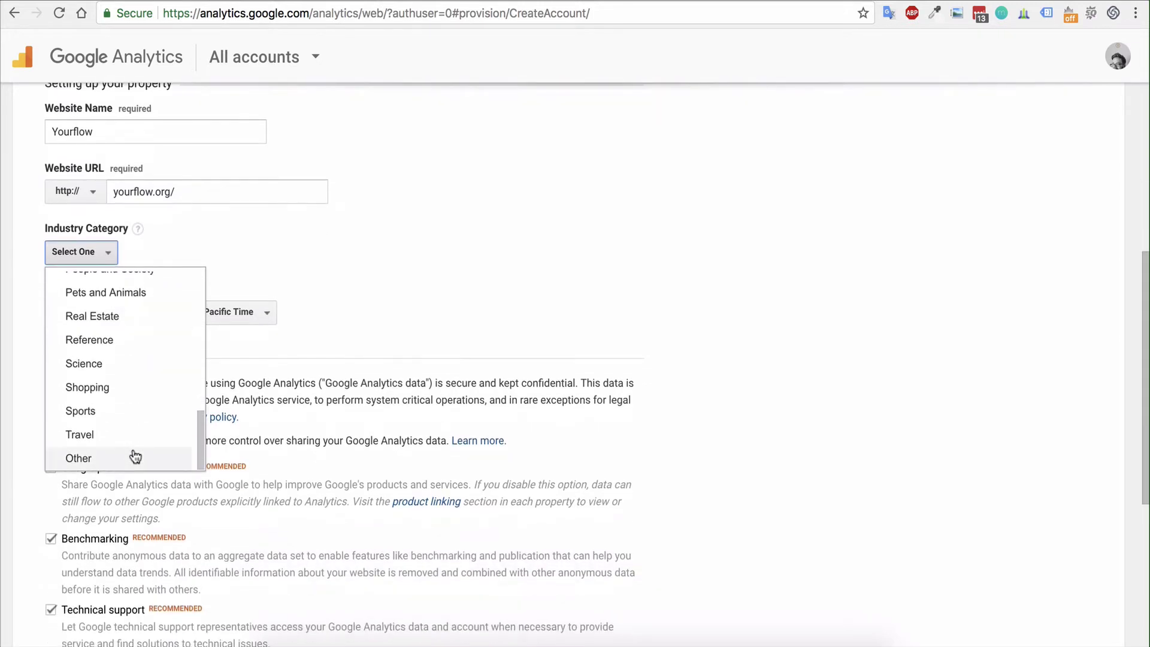
pyautogui.scroll(1, 239, 399)
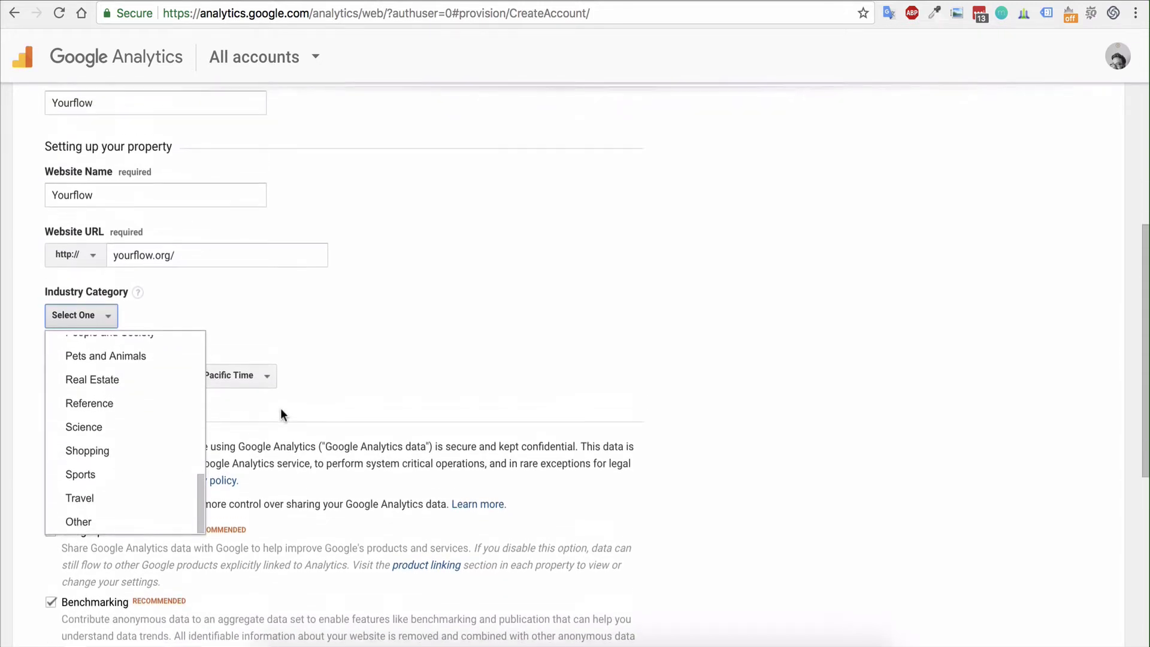
pyautogui.scroll(10, 108, 456)
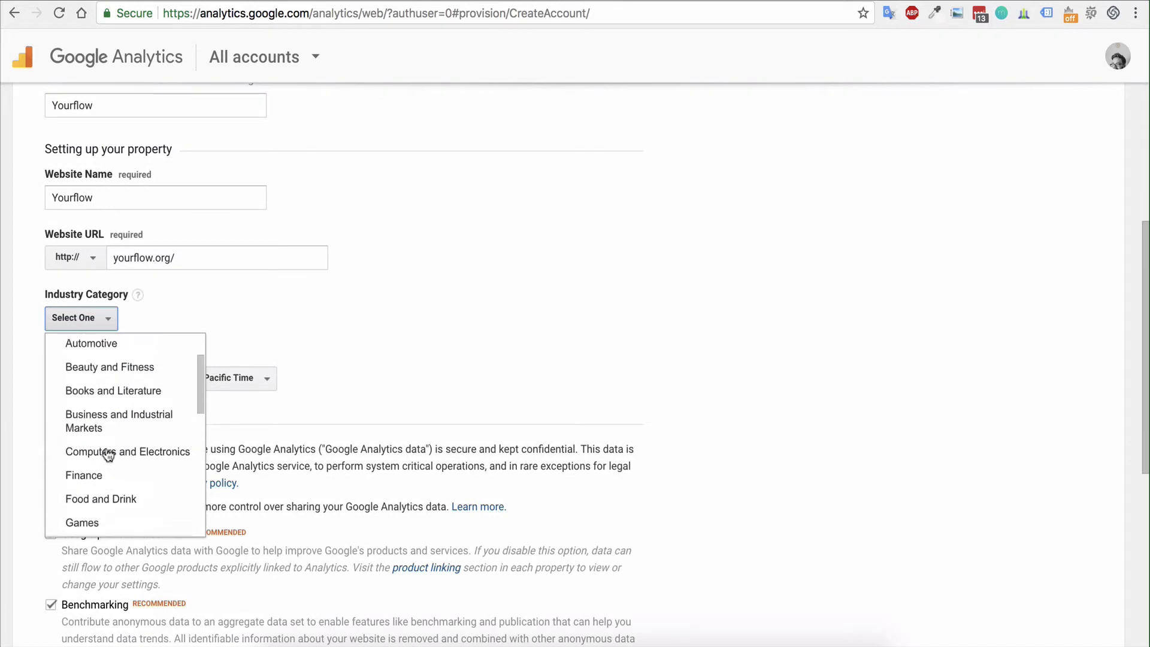
pyautogui.scroll(2, 111, 453)
pyautogui.scroll(-3, 120, 443)
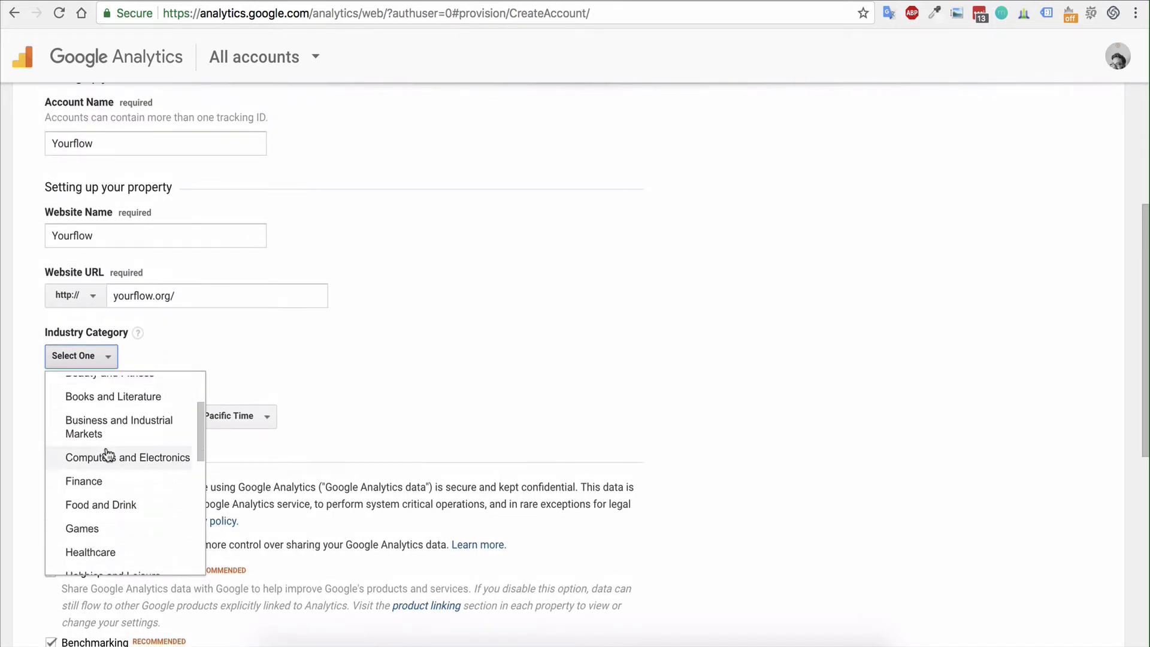
pyautogui.click(120, 435)
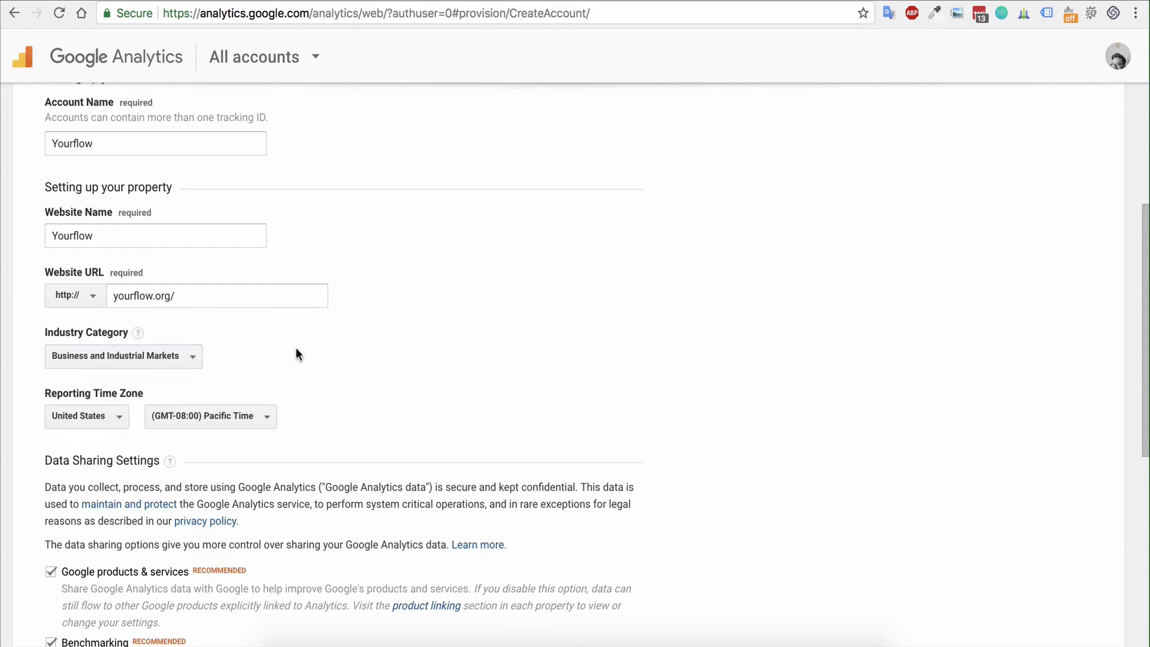
pyautogui.scroll(-2, 296, 350)
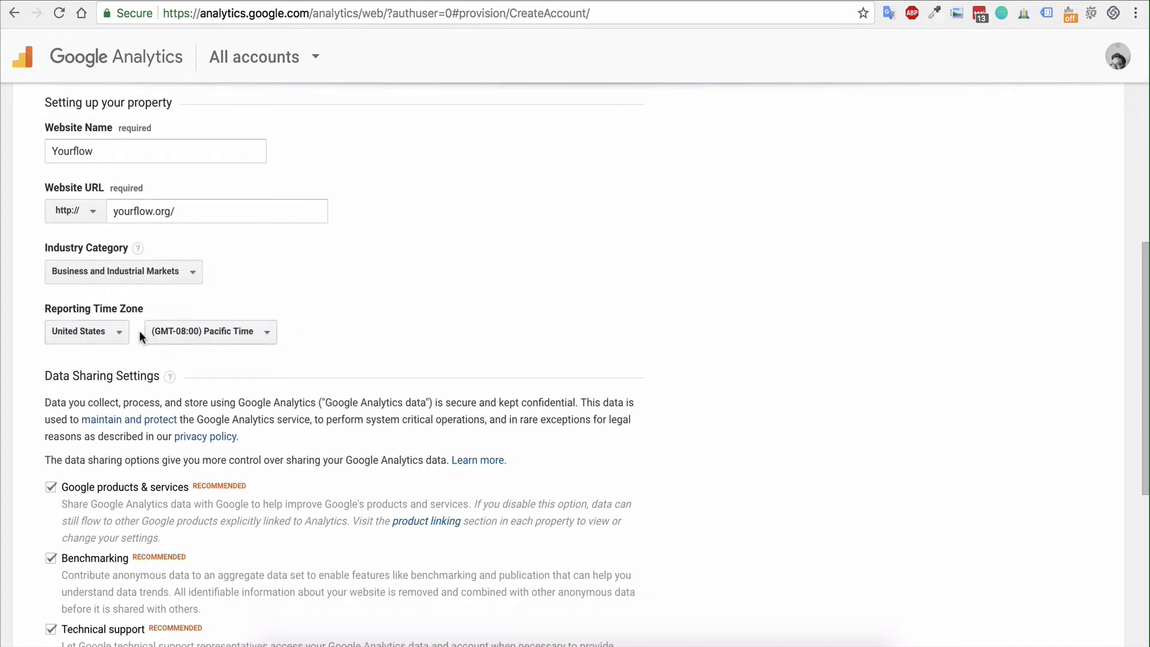
pyautogui.scroll(-2, 372, 328)
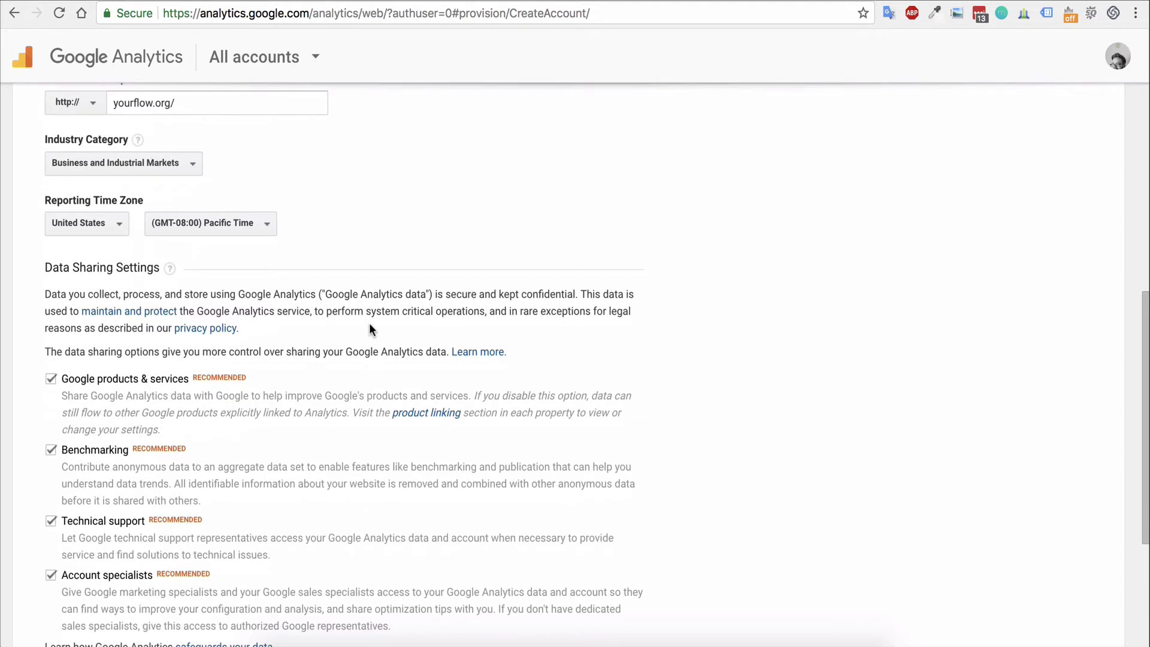
pyautogui.scroll(-3, 328, 286)
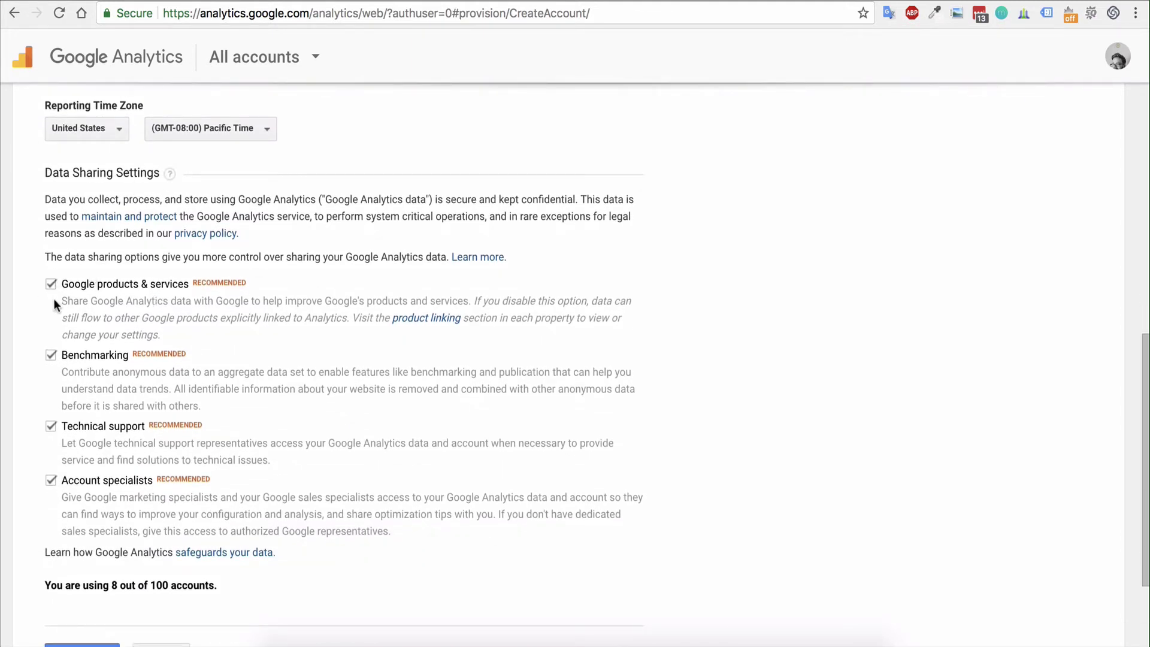
pyautogui.scroll(-3, 53, 392)
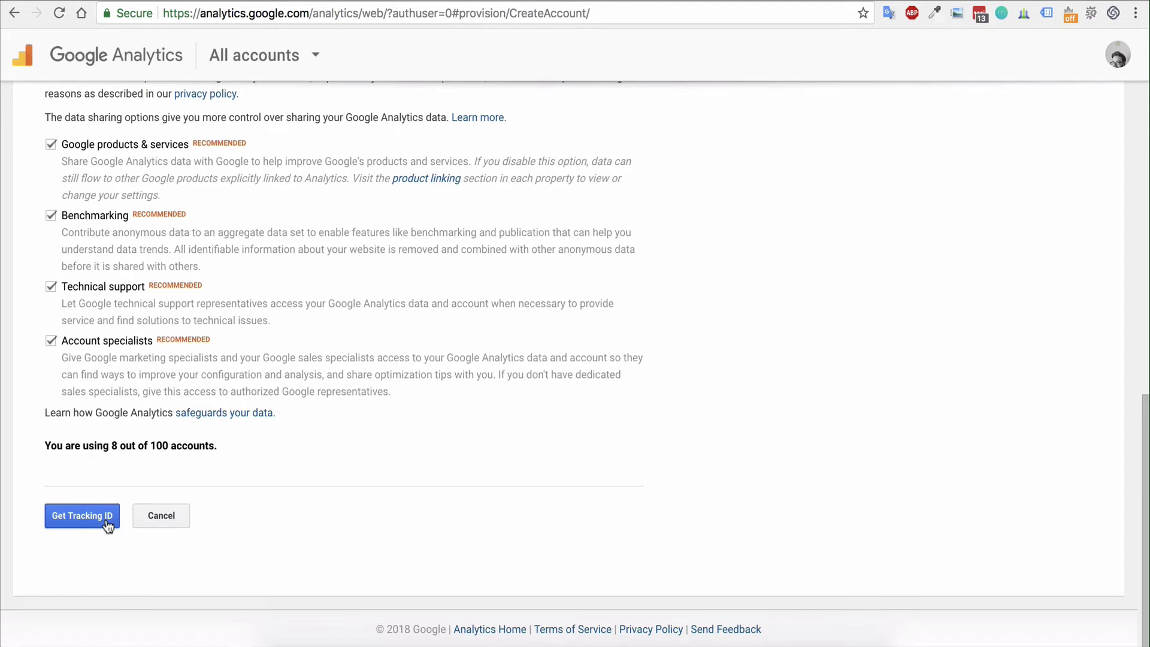
pyautogui.click(108, 524)
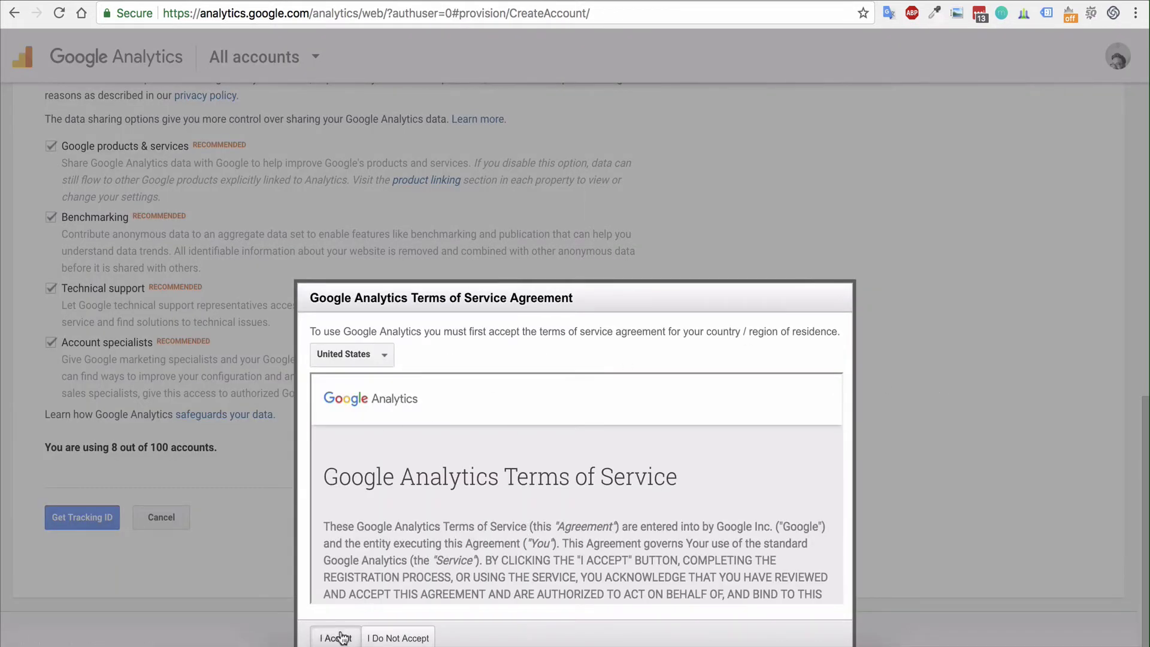
pyautogui.click(337, 640)
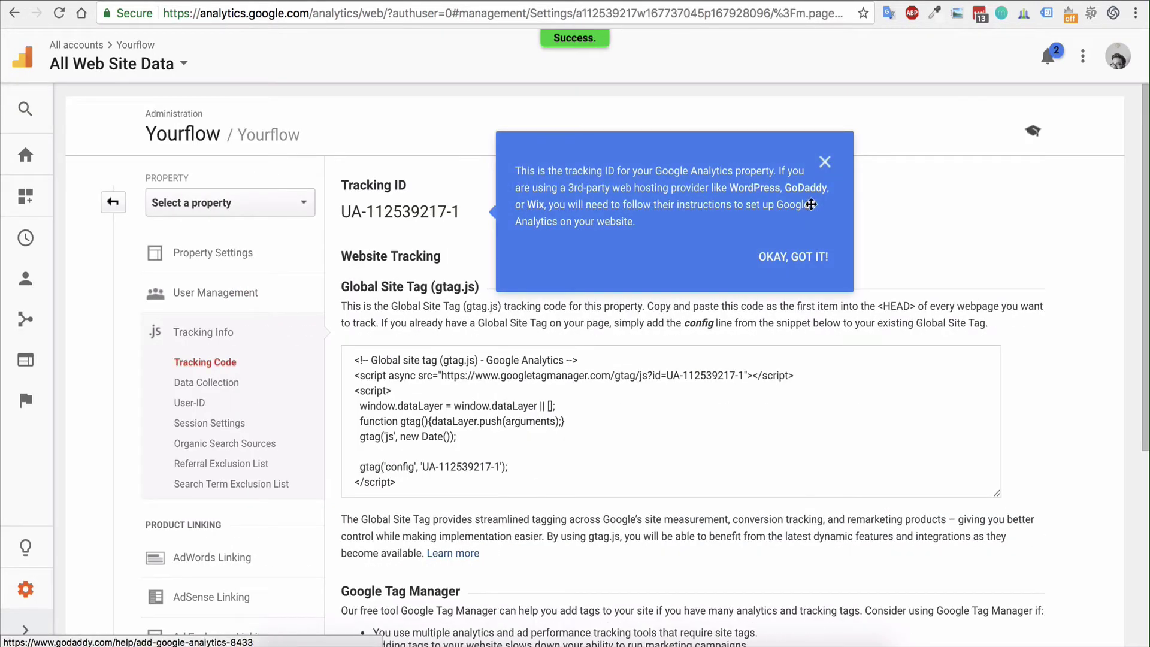
pyautogui.click(785, 263)
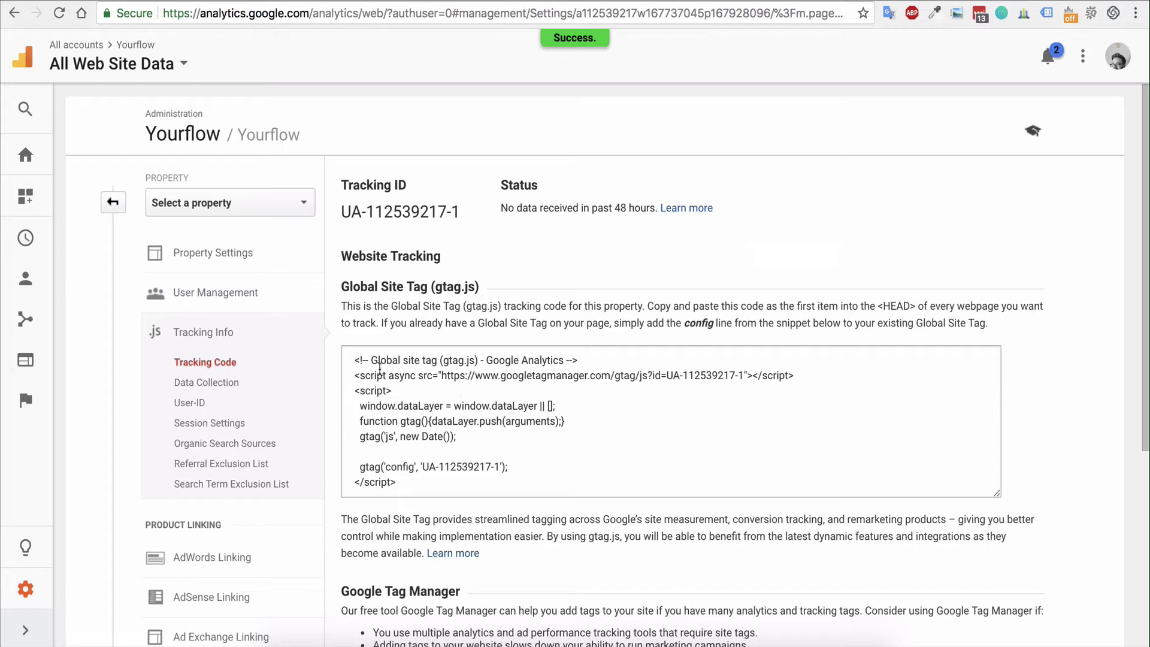
pyautogui.click(360, 366)
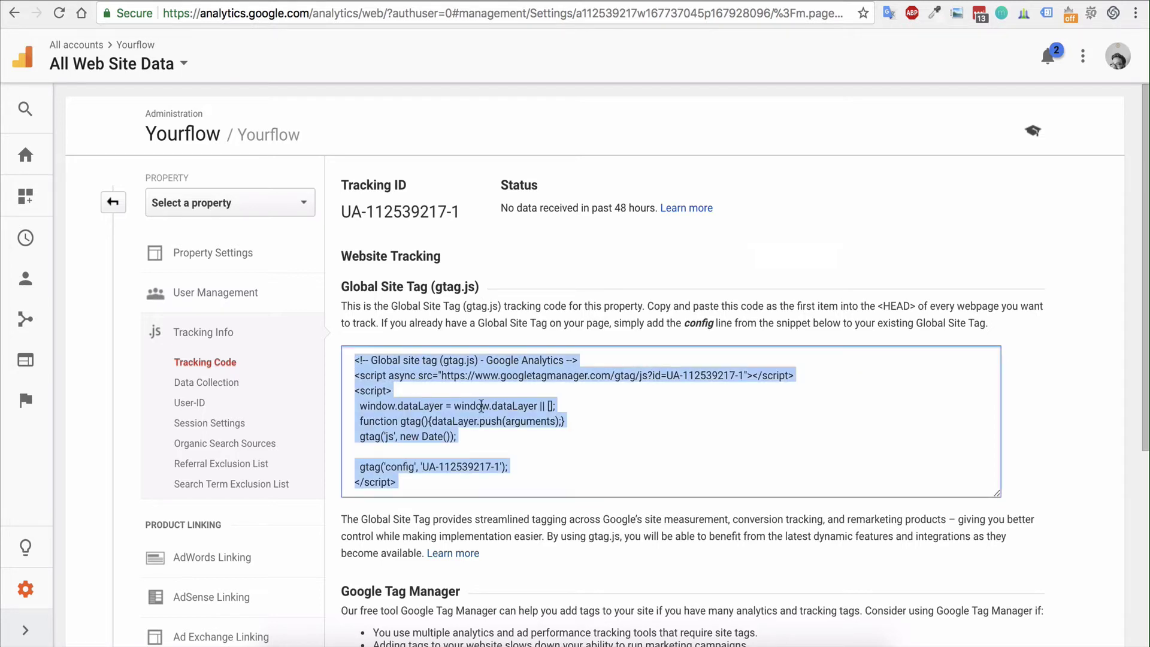
pyautogui.click(411, 482)
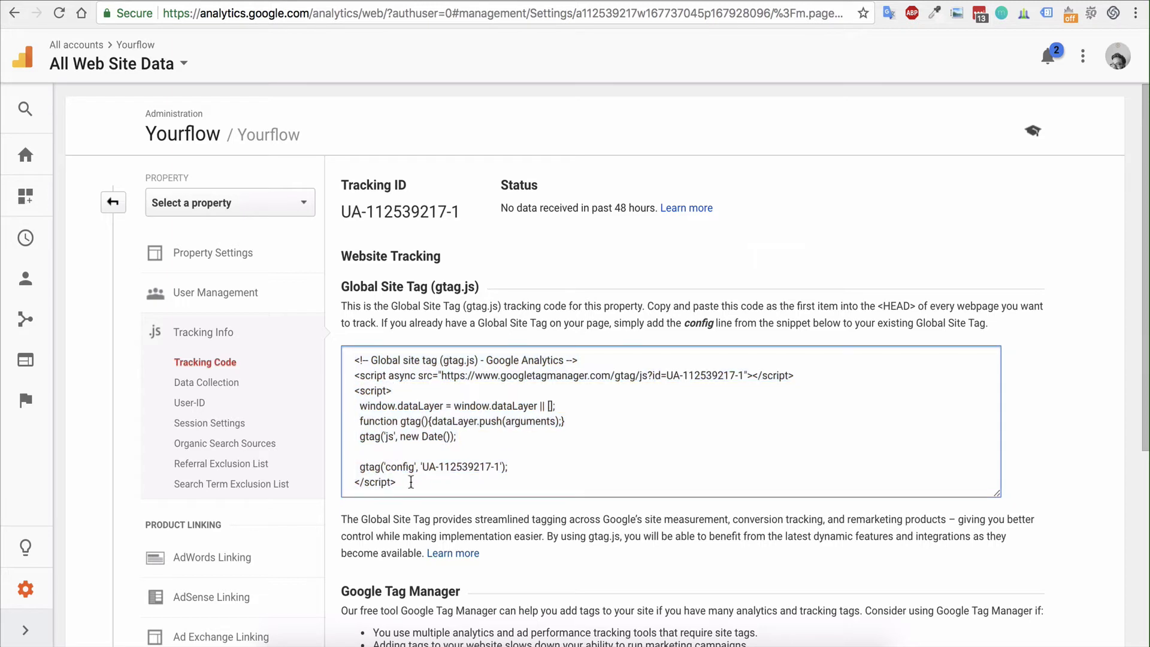
pyautogui.click(380, 422)
pyautogui.hotkey('ctrl', 'c')
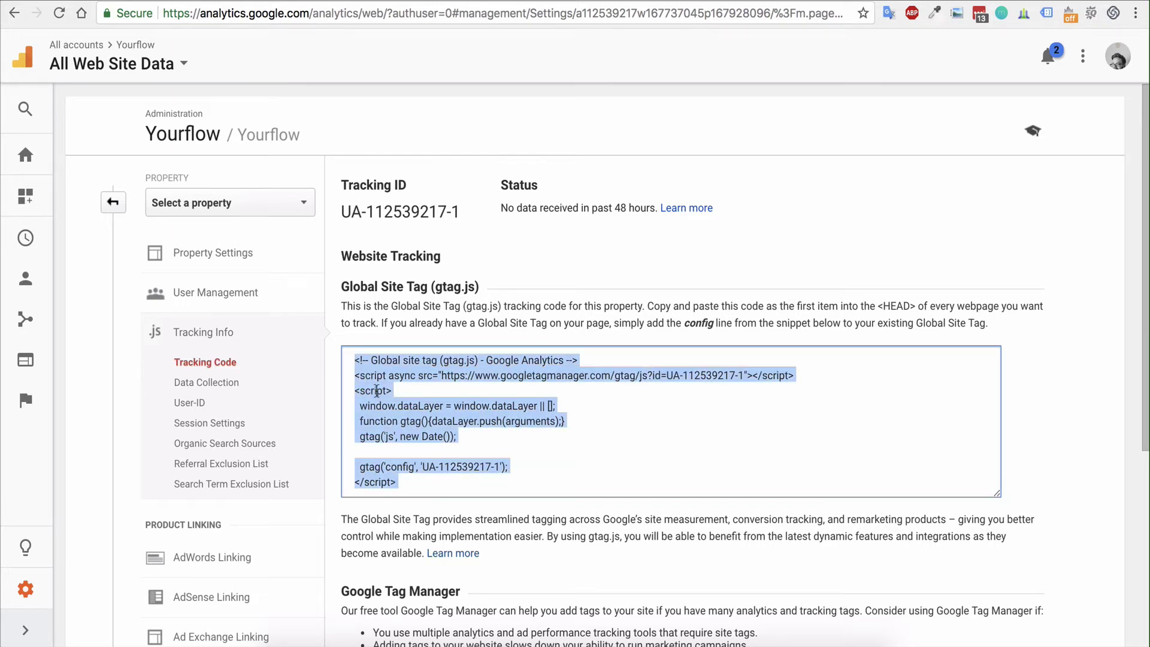
pyautogui.click(436, 484)
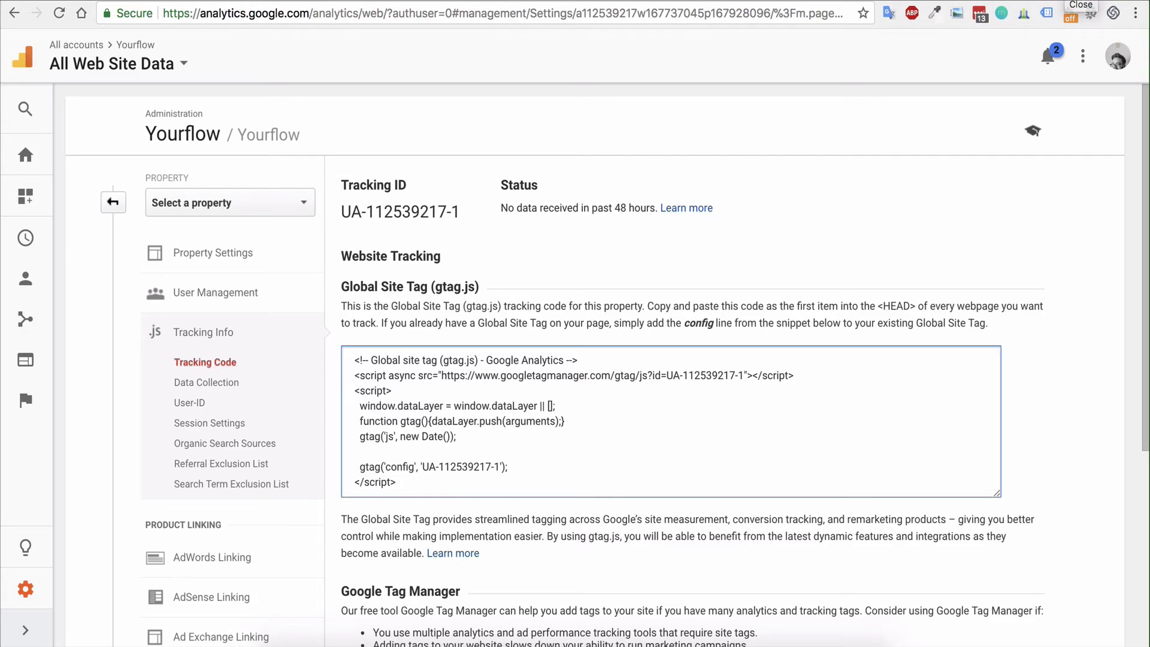
# Switch to the yourflow.org tab and open its /wp-admin dashboard
pyautogui.hotkey('ctrl', 'Tab')
pyautogui.click(373, 14)
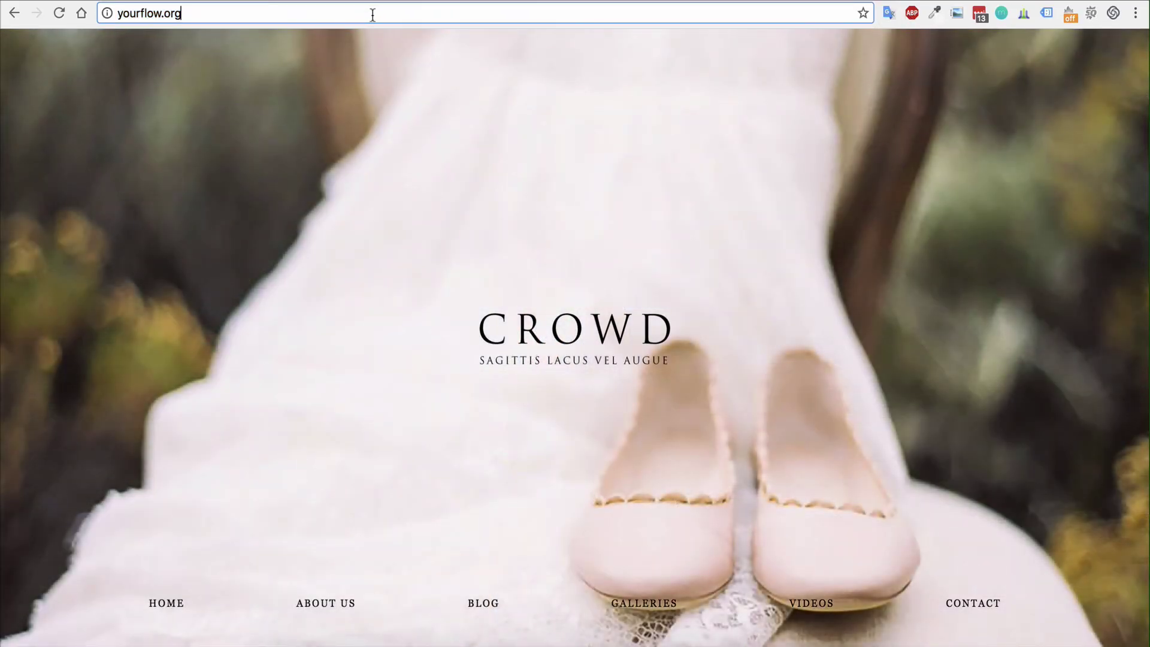
pyautogui.write('/wp-')
pyautogui.press('Return')
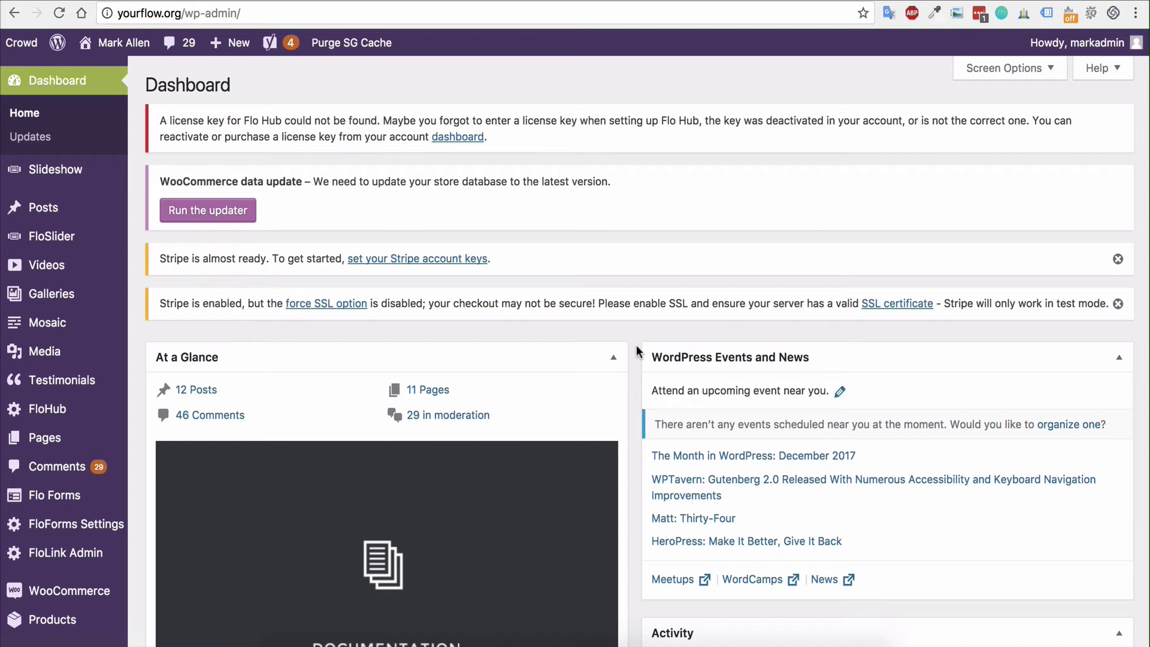
pyautogui.scroll(-5, 638, 349)
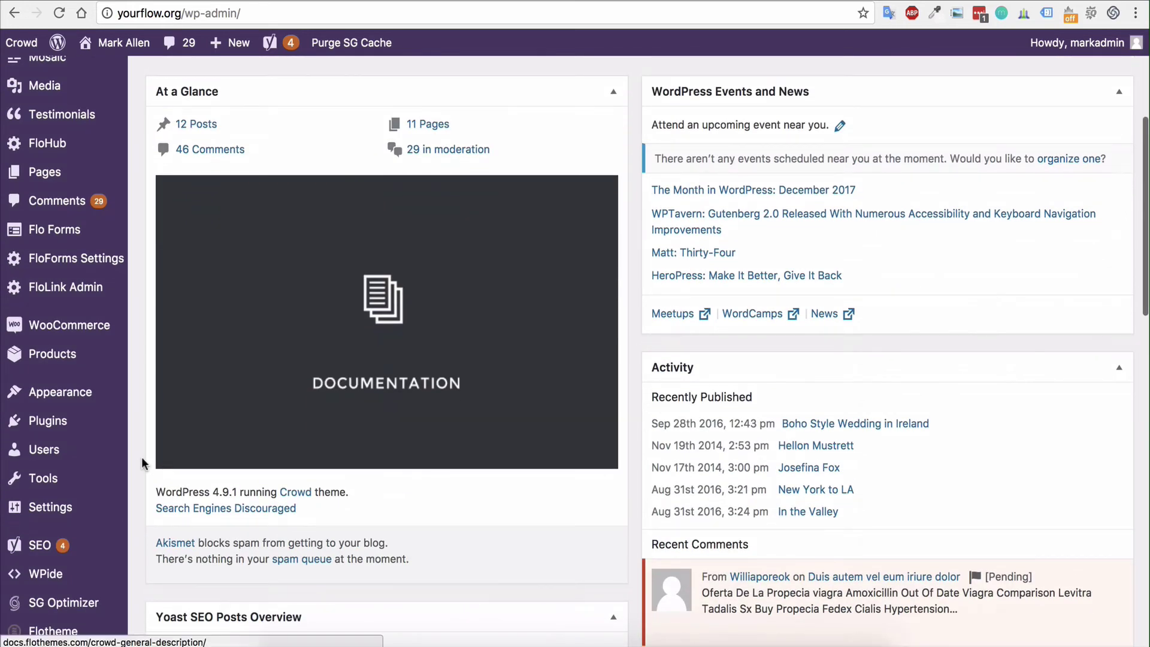
pyautogui.scroll(-5, 142, 462)
pyautogui.moveTo(79, 575)
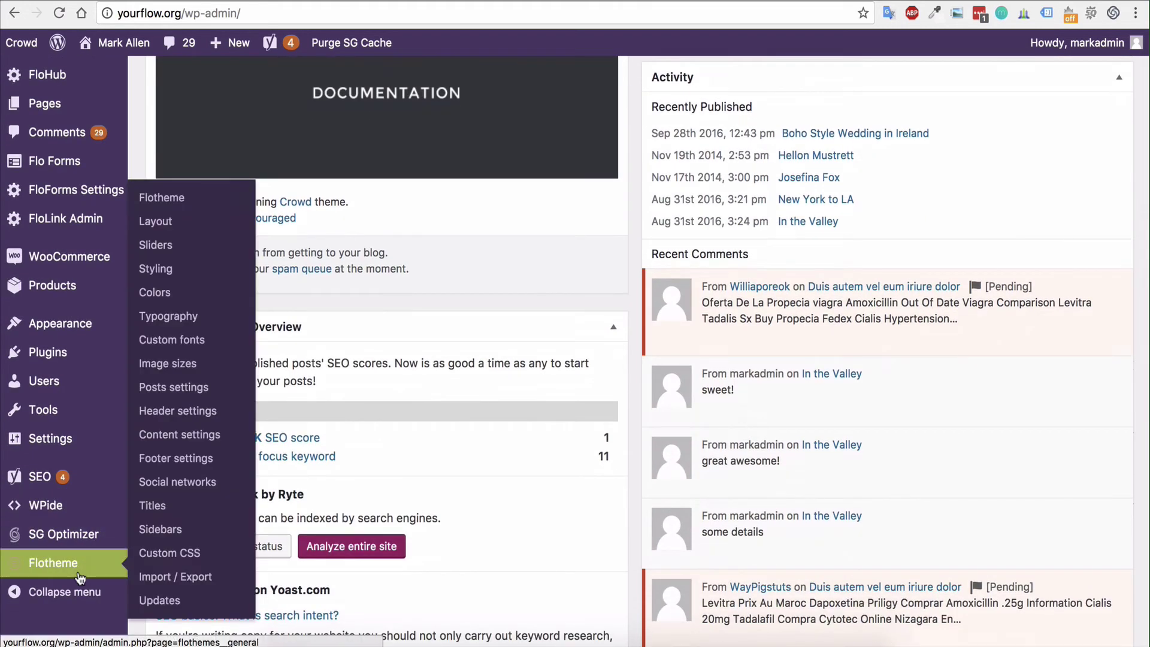
# Paste the gtag.js snippet into Flotheme General Settings' Tracking Code box, removing the trailing blank line
pyautogui.click(170, 201)
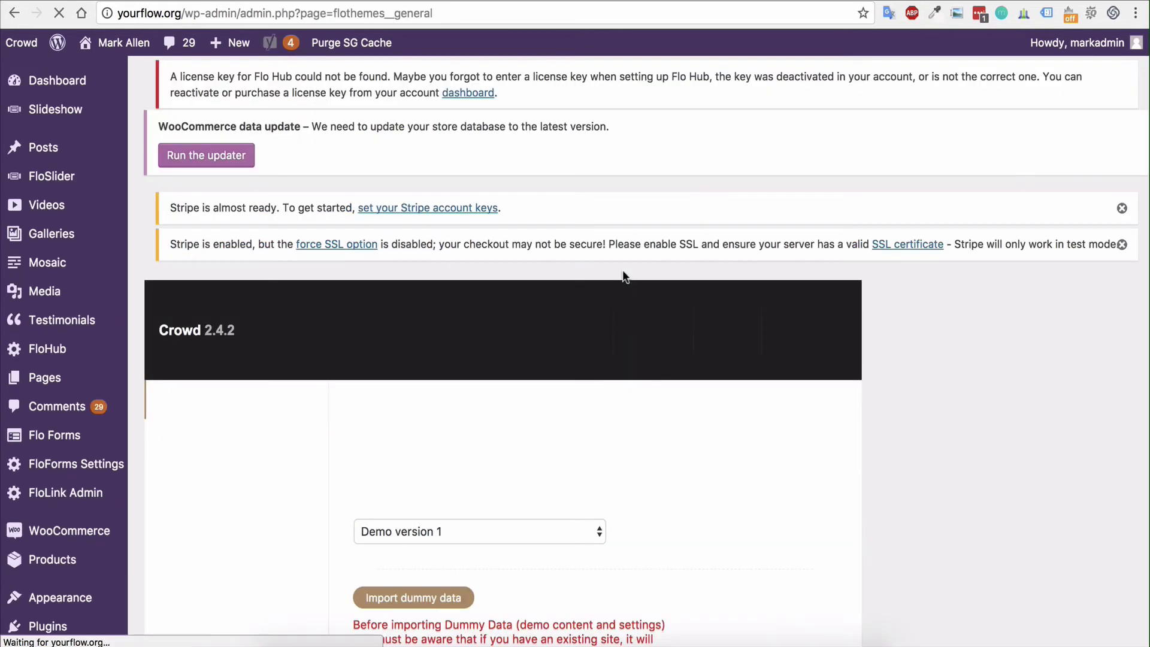
pyautogui.scroll(-5, 819, 342)
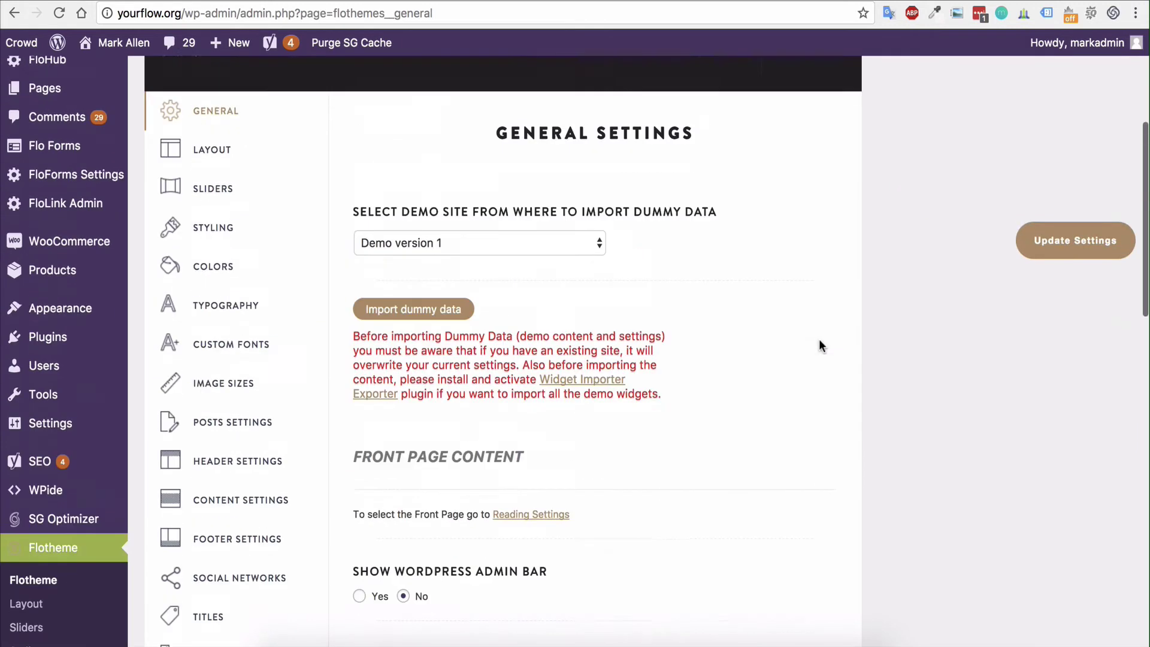
pyautogui.scroll(1, 818, 342)
pyautogui.scroll(-6, 816, 336)
pyautogui.click(482, 441)
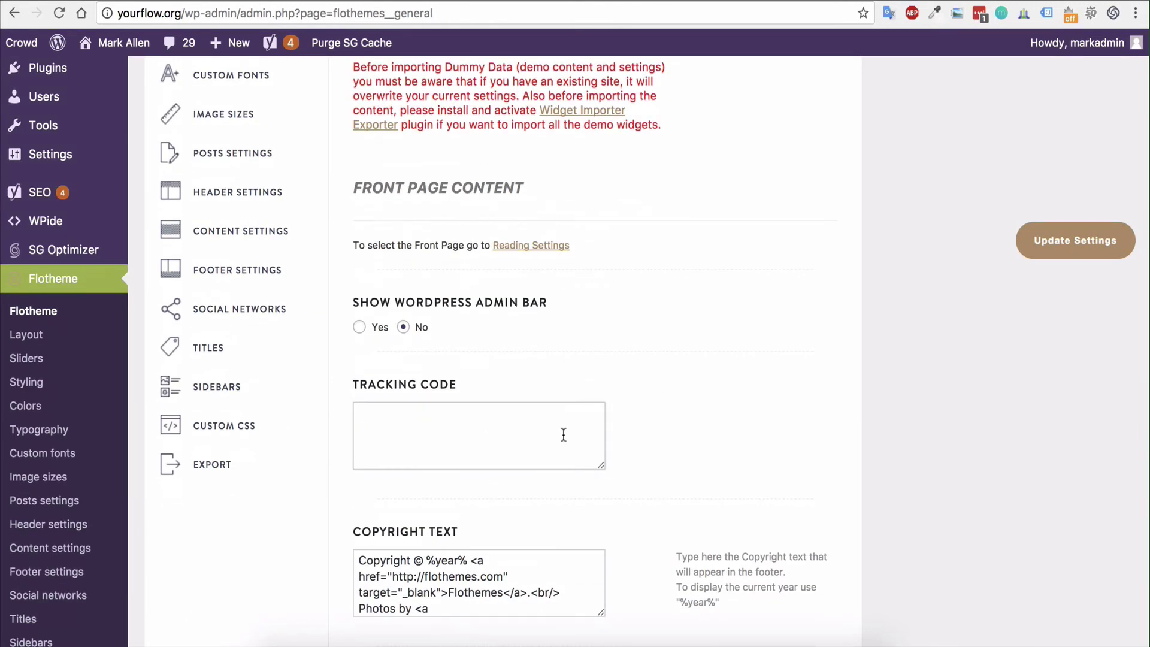
pyautogui.write('http://yourflow.org/')
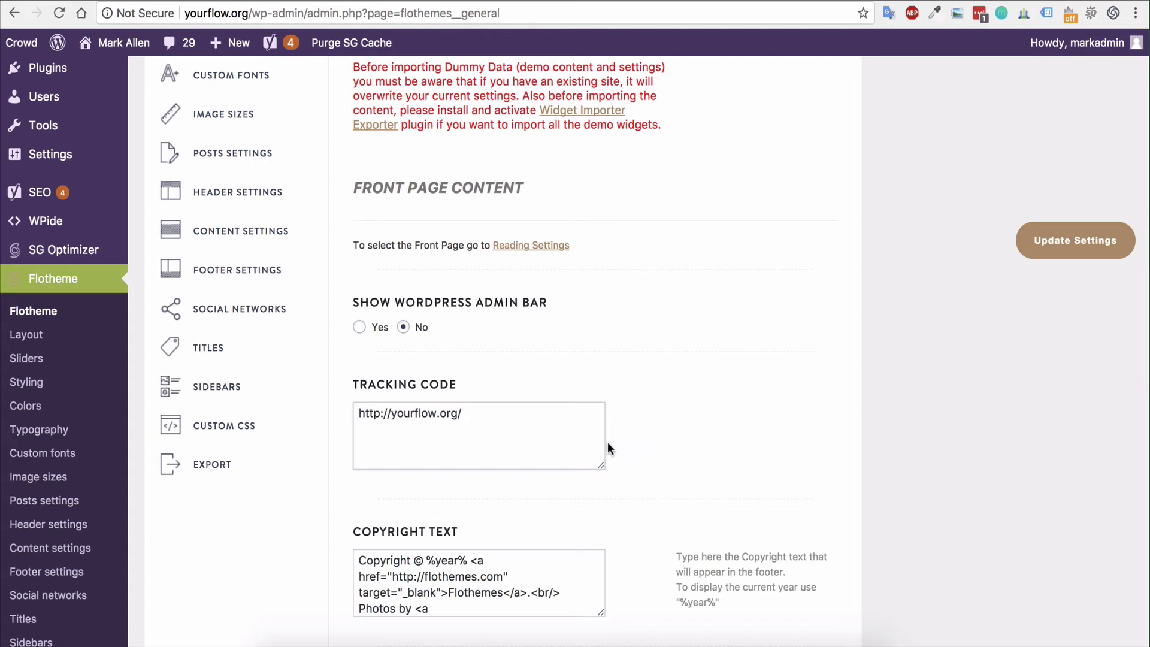
pyautogui.hotkey('ctrl', 'z')
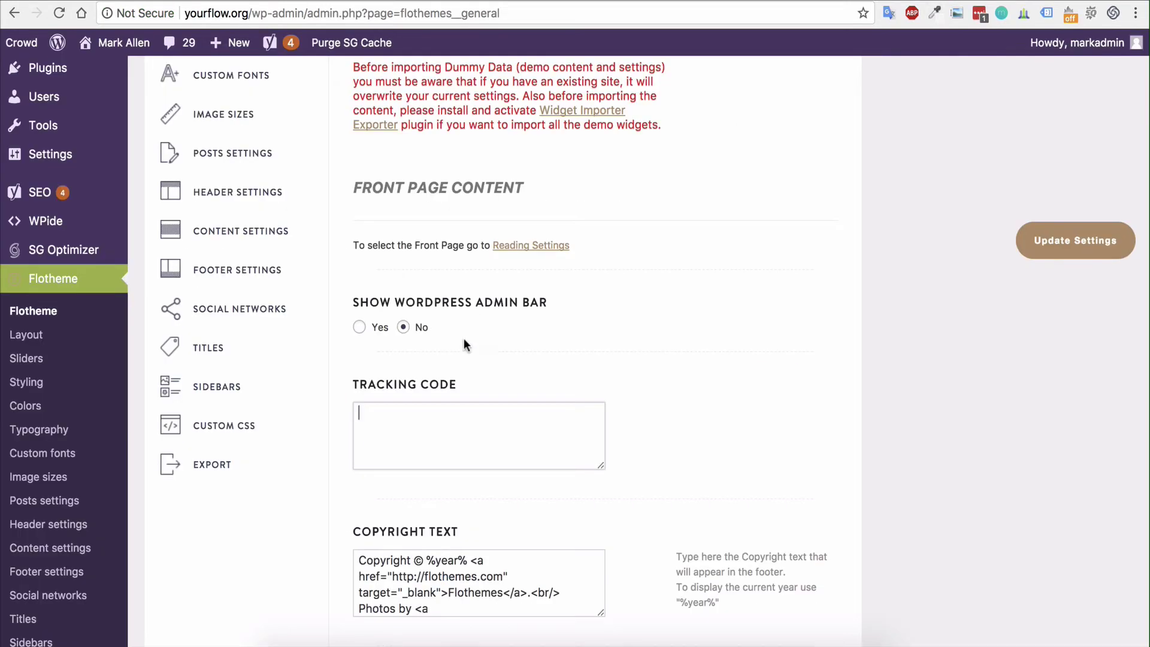
pyautogui.hotkey('ctrl', 'v')
pyautogui.press('BackSpace')
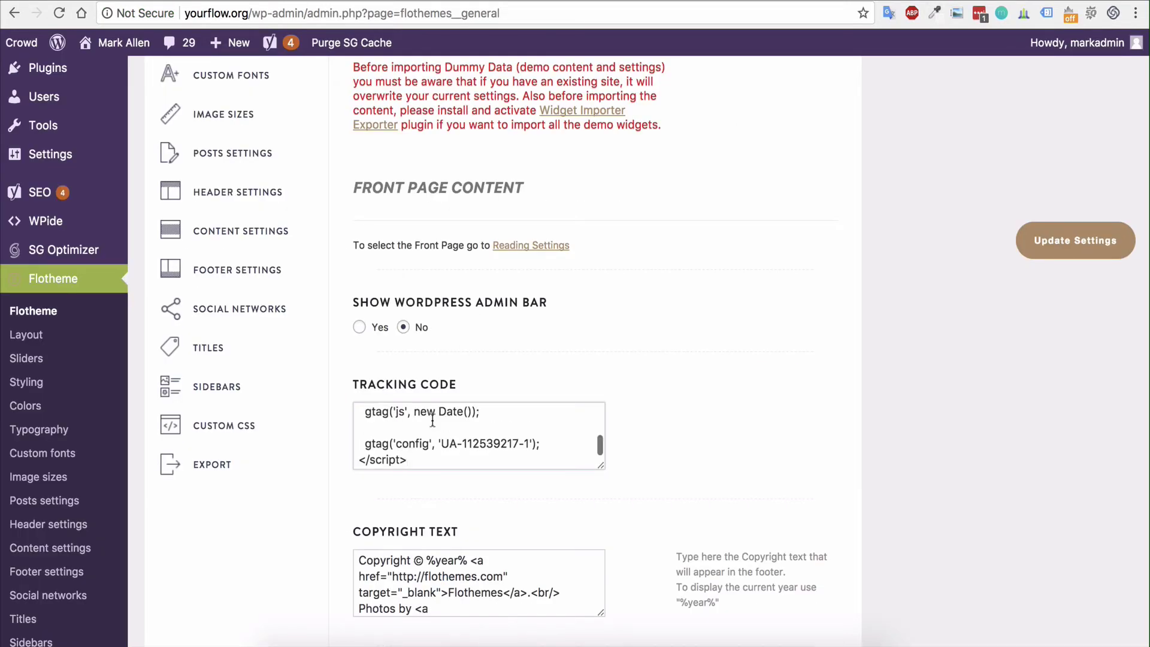
pyautogui.scroll(5, 432, 420)
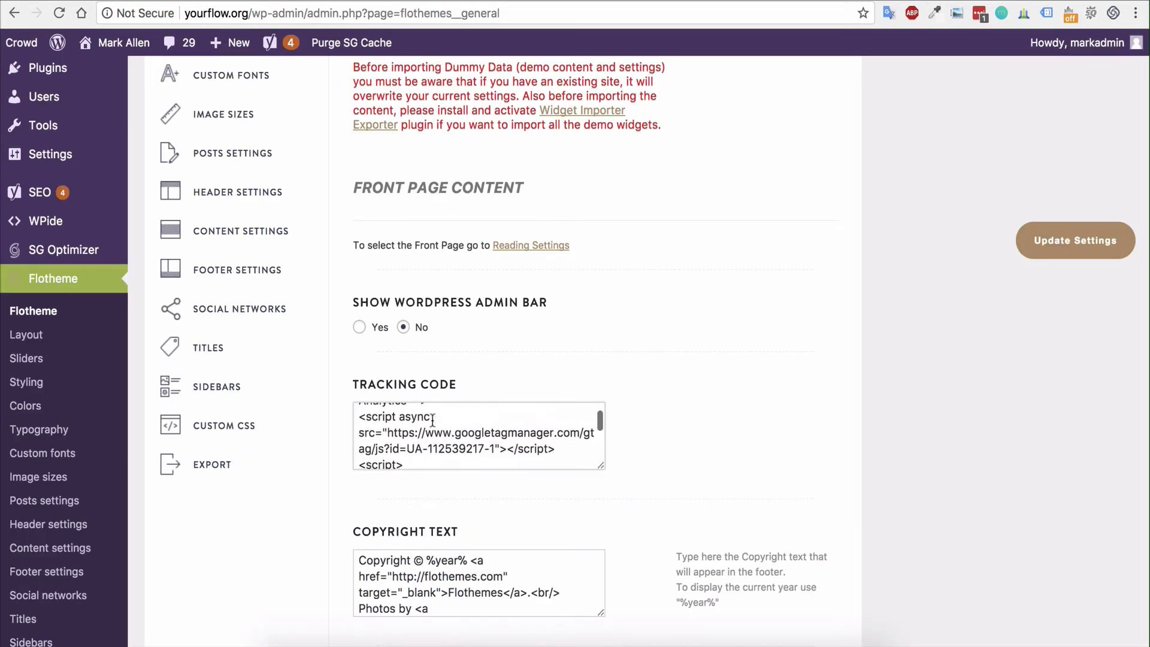
pyautogui.scroll(2, 433, 421)
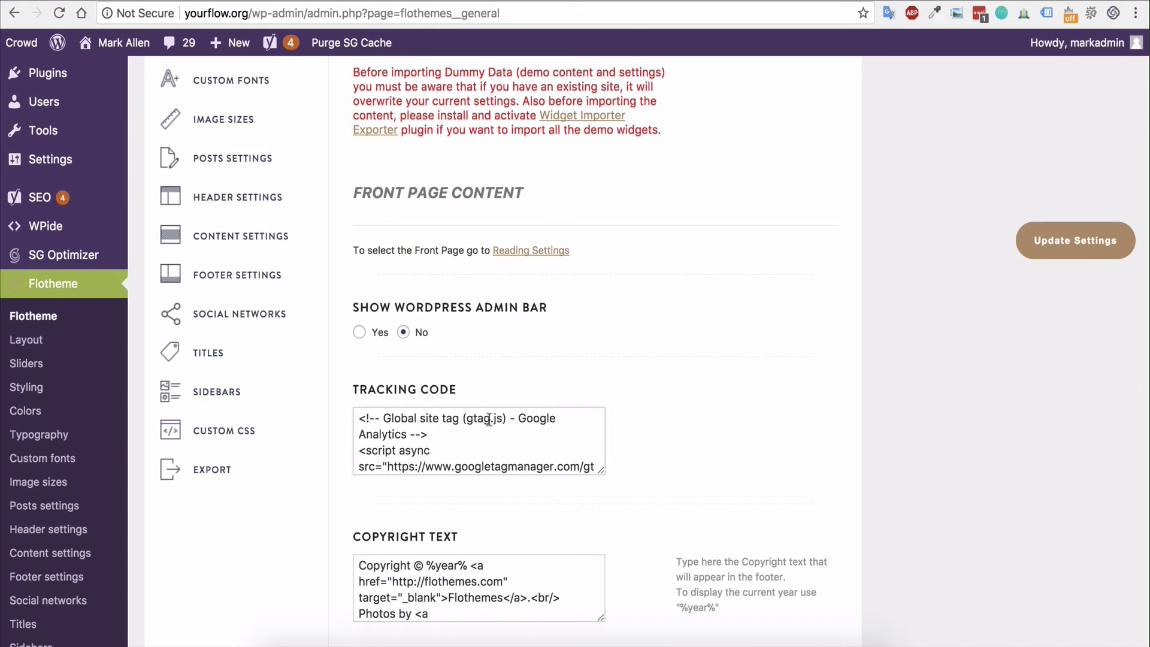
pyautogui.scroll(-5, 489, 420)
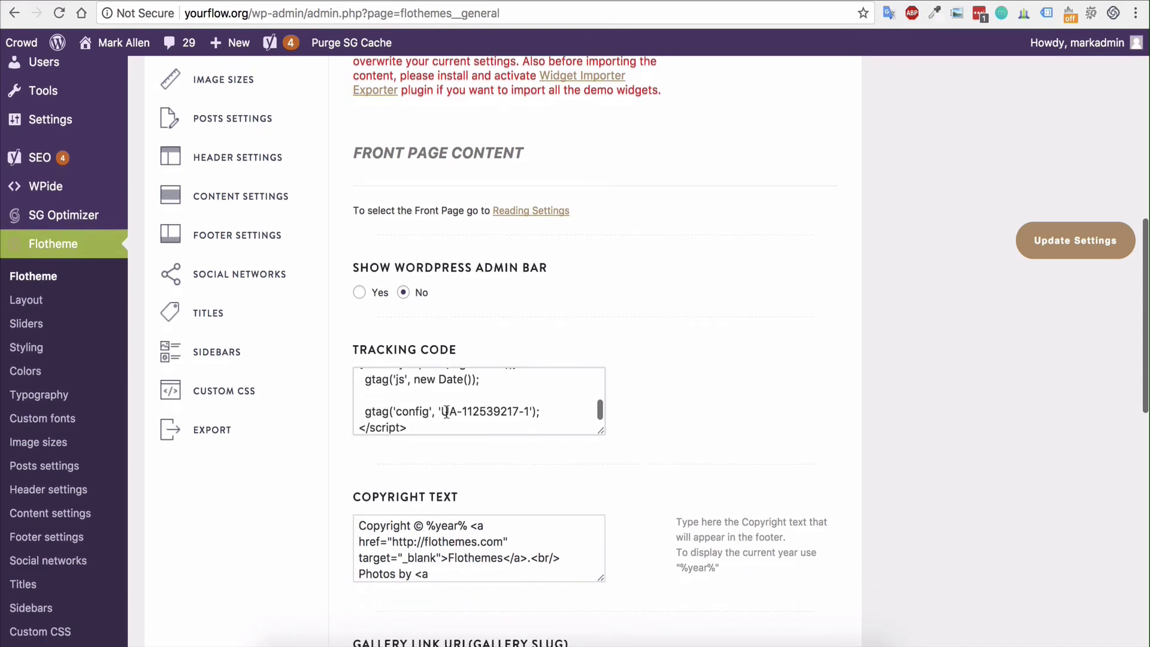
pyautogui.moveTo(441, 411); pyautogui.dragTo(536, 409)
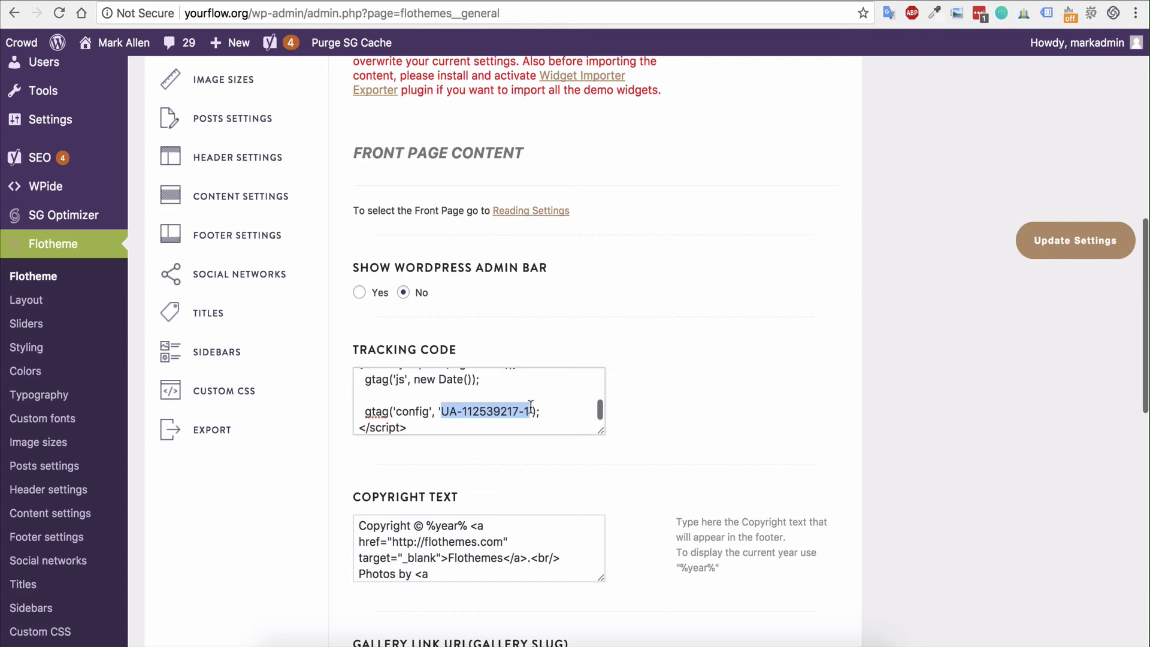
pyautogui.click(695, 339)
# Go to Appearance > Themes, then open the Flotheme 1. Introduction options page
pyautogui.scroll(15, 93, 392)
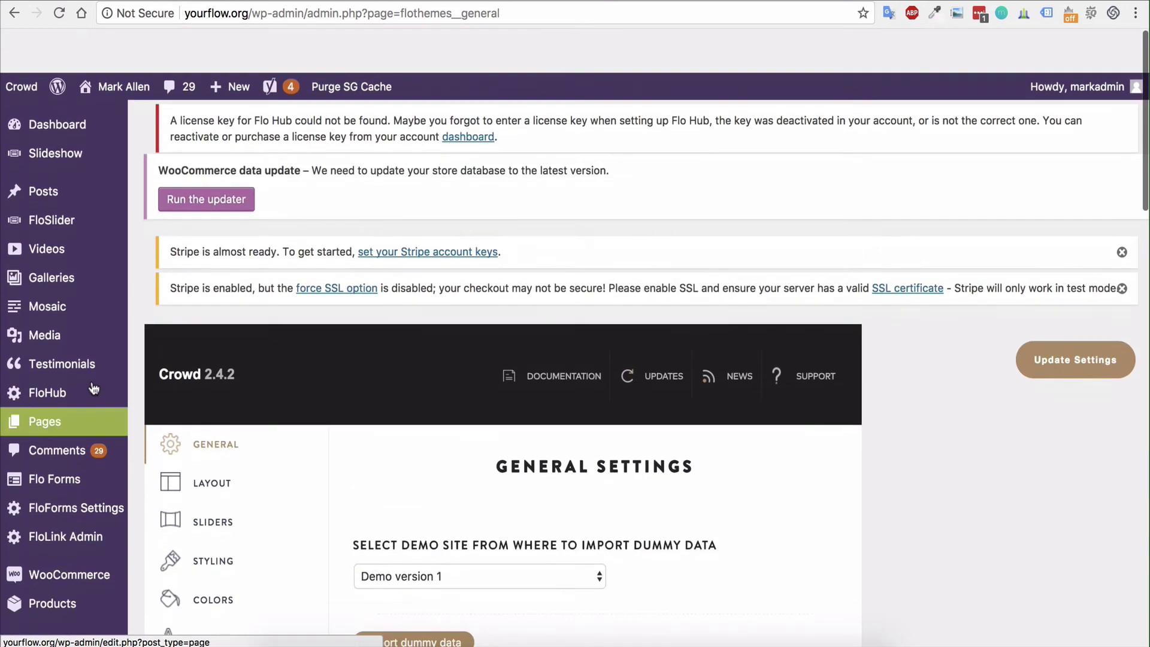
pyautogui.scroll(-1, 61, 363)
pyautogui.moveTo(60, 362)
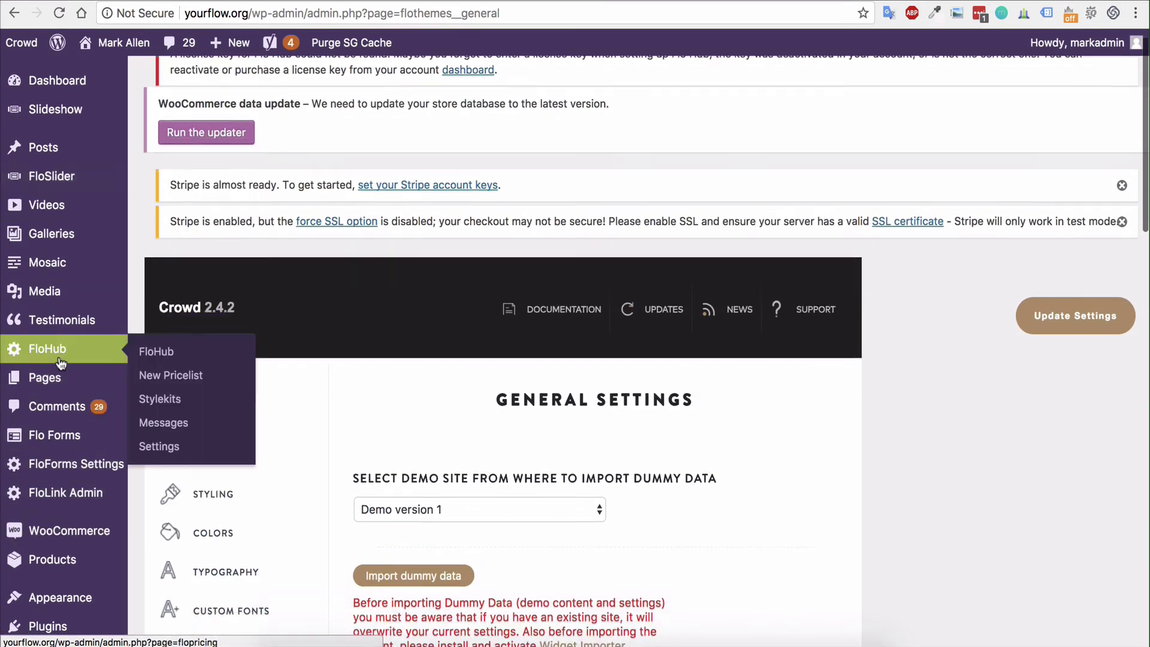
pyautogui.scroll(-5, 60, 363)
pyautogui.click(153, 361)
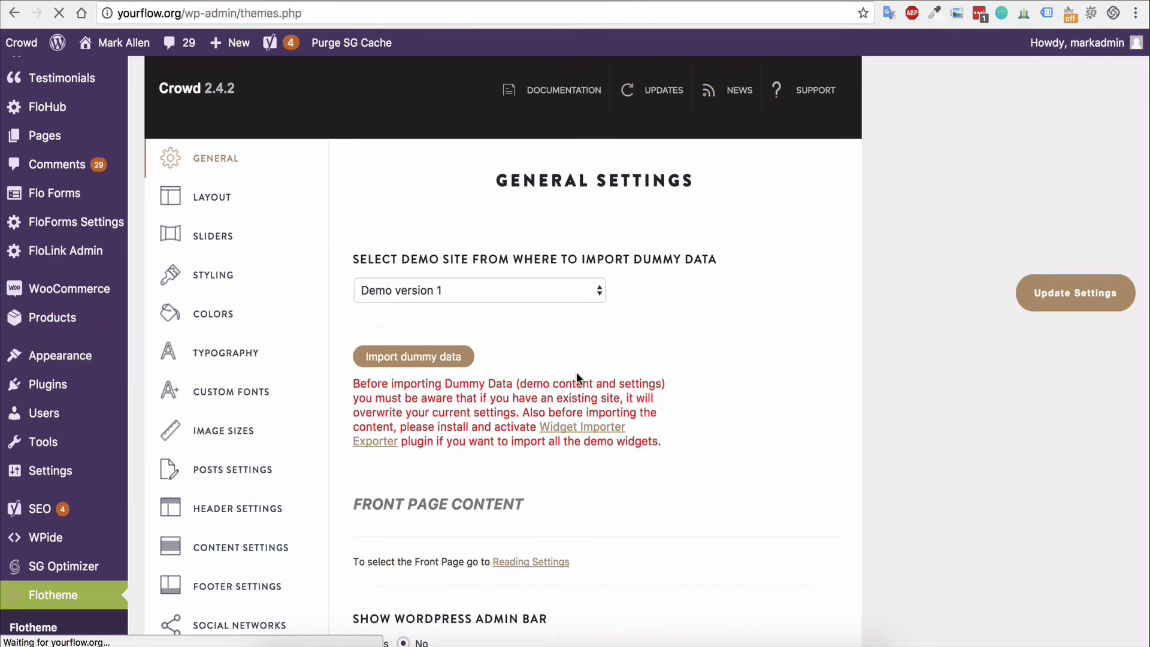
pyautogui.scroll(-4, 474, 395)
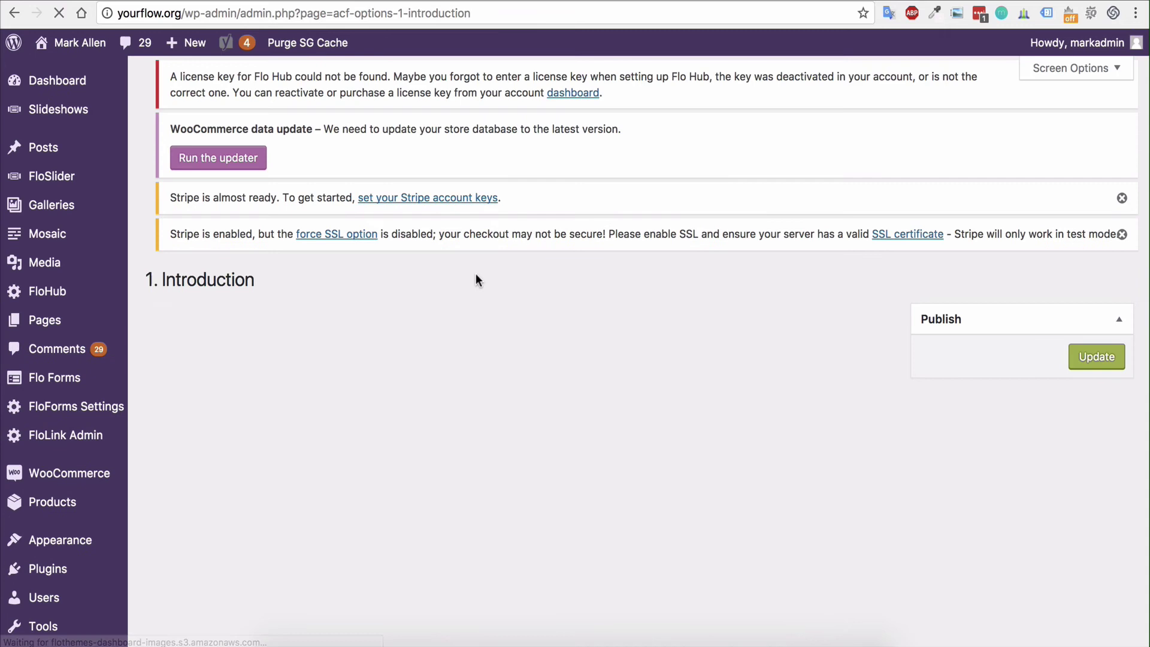
pyautogui.scroll(-3, 846, 411)
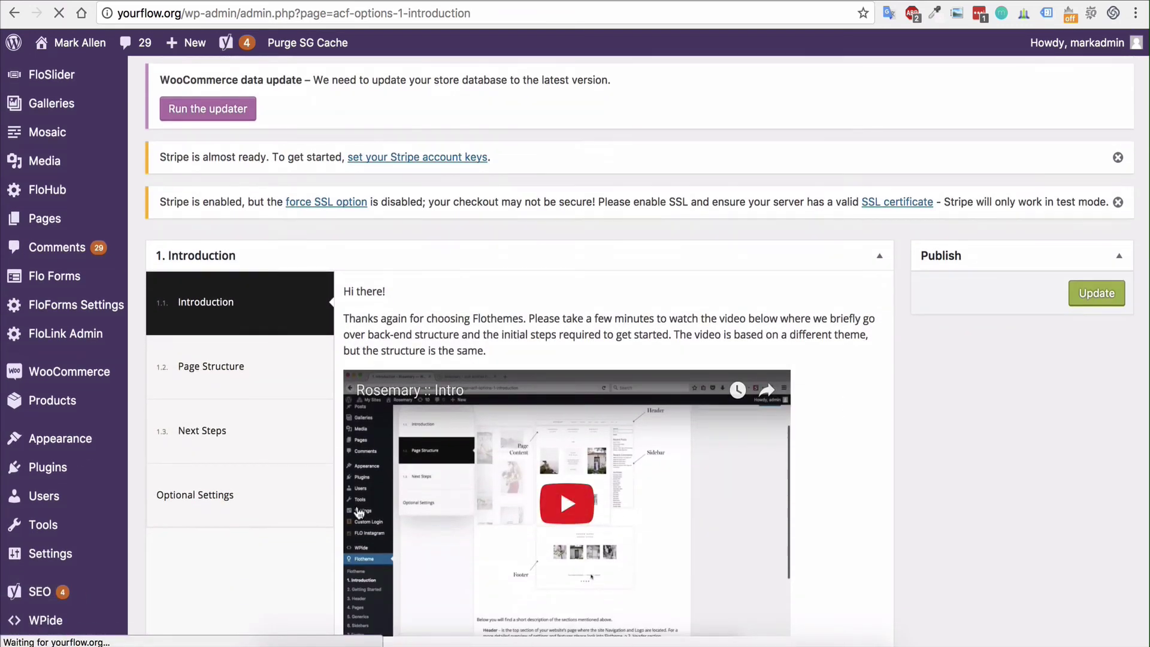
pyautogui.click(224, 515)
pyautogui.scroll(-3, 800, 358)
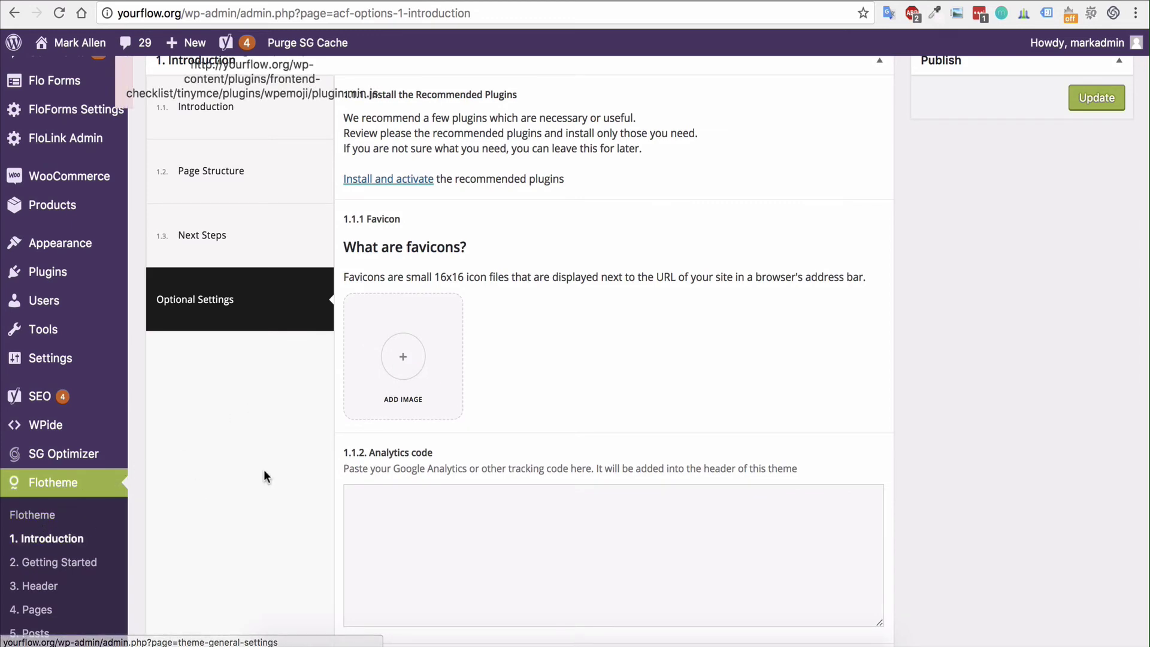
pyautogui.scroll(-3, 596, 300)
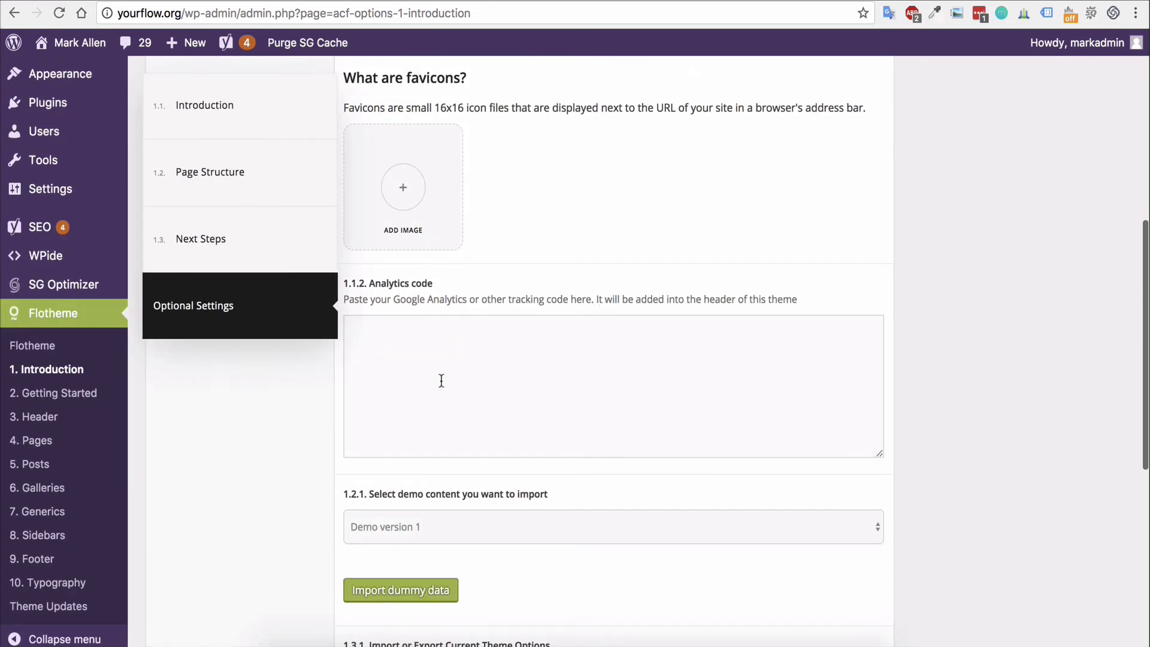
pyautogui.click(491, 360)
pyautogui.press('super+v')
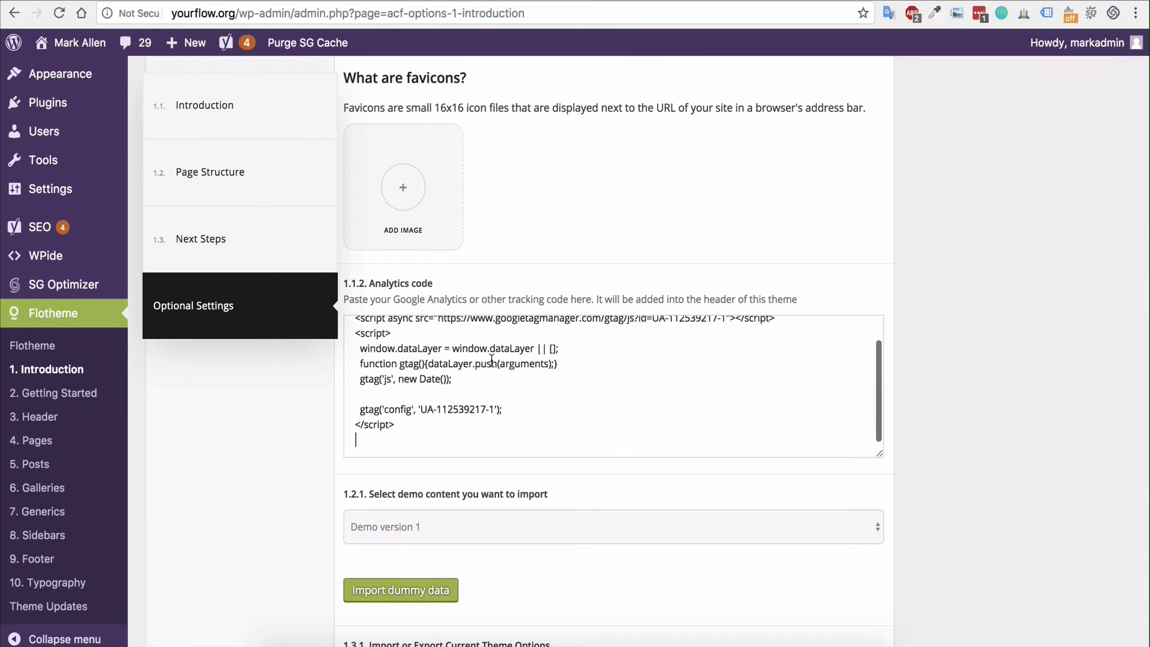
# Check the pasted analytics code and save the theme options
pyautogui.scroll(2, 431, 339)
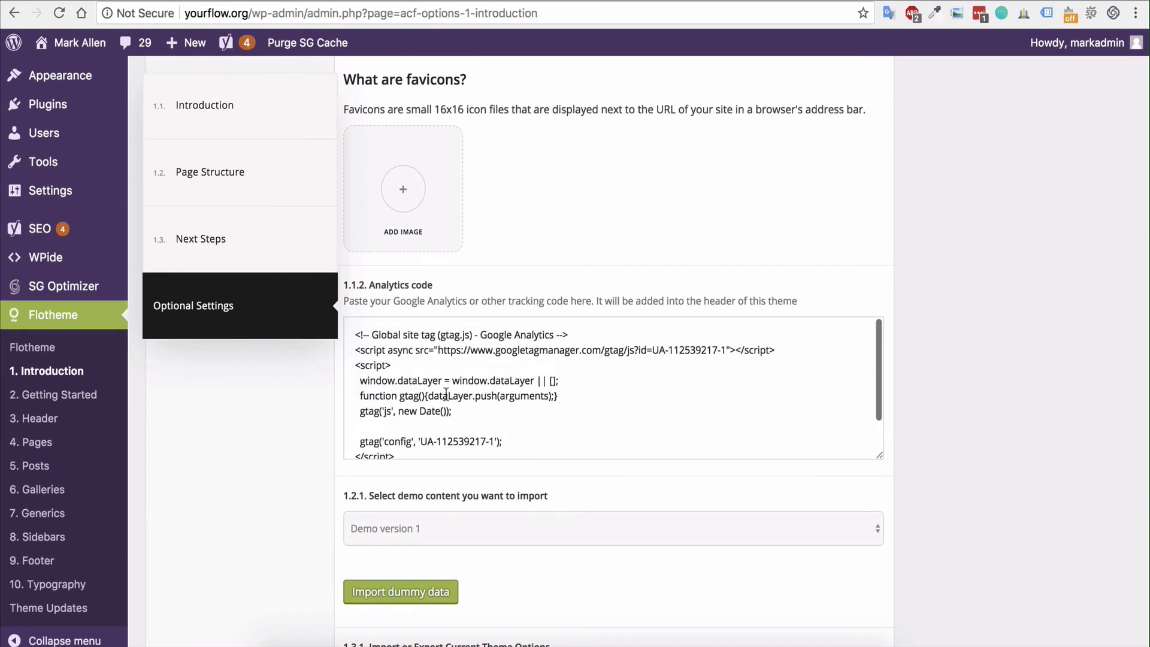
pyautogui.scroll(-3, 915, 388)
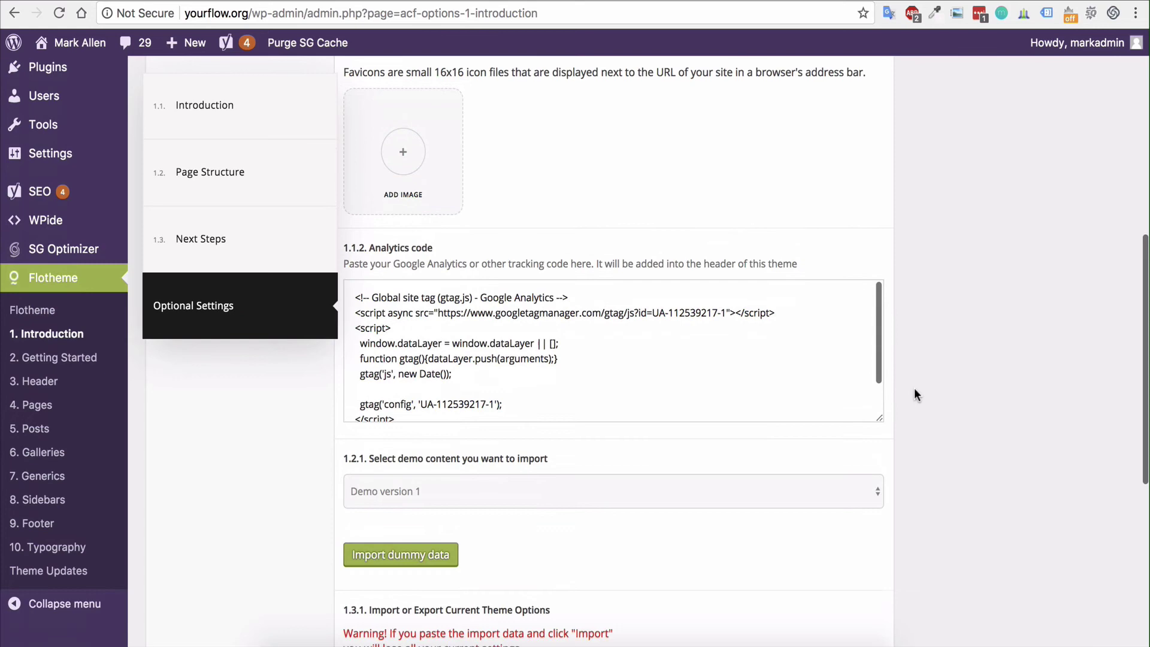
pyautogui.scroll(-1, 814, 303)
pyautogui.scroll(1, 897, 325)
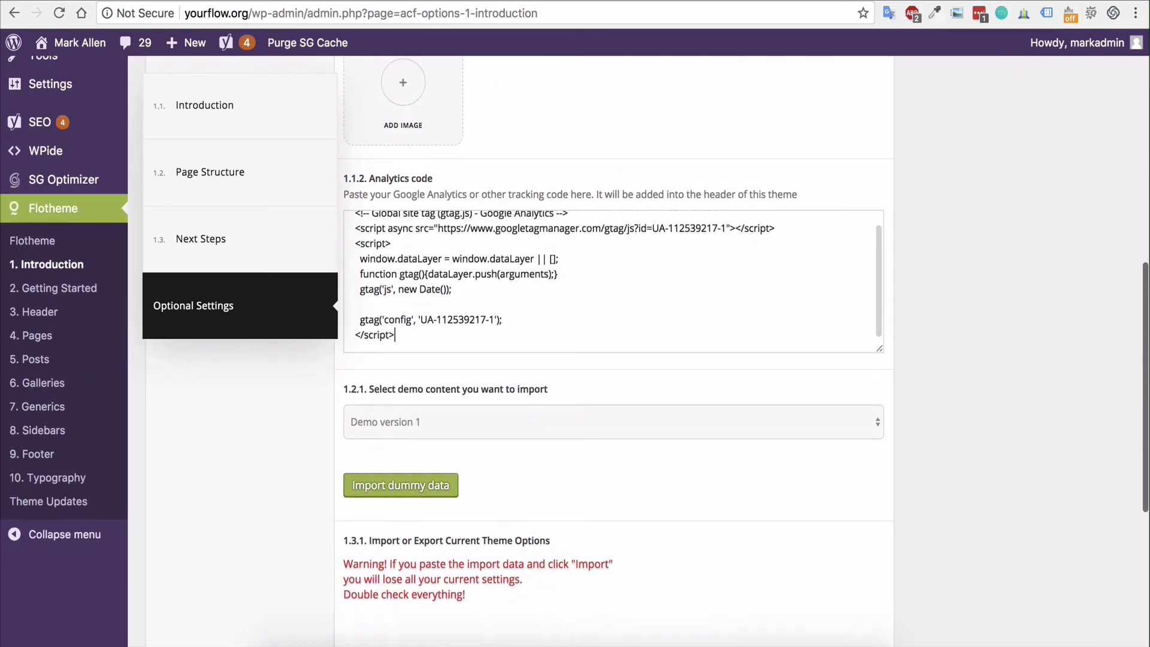
pyautogui.scroll(-8, 980, 304)
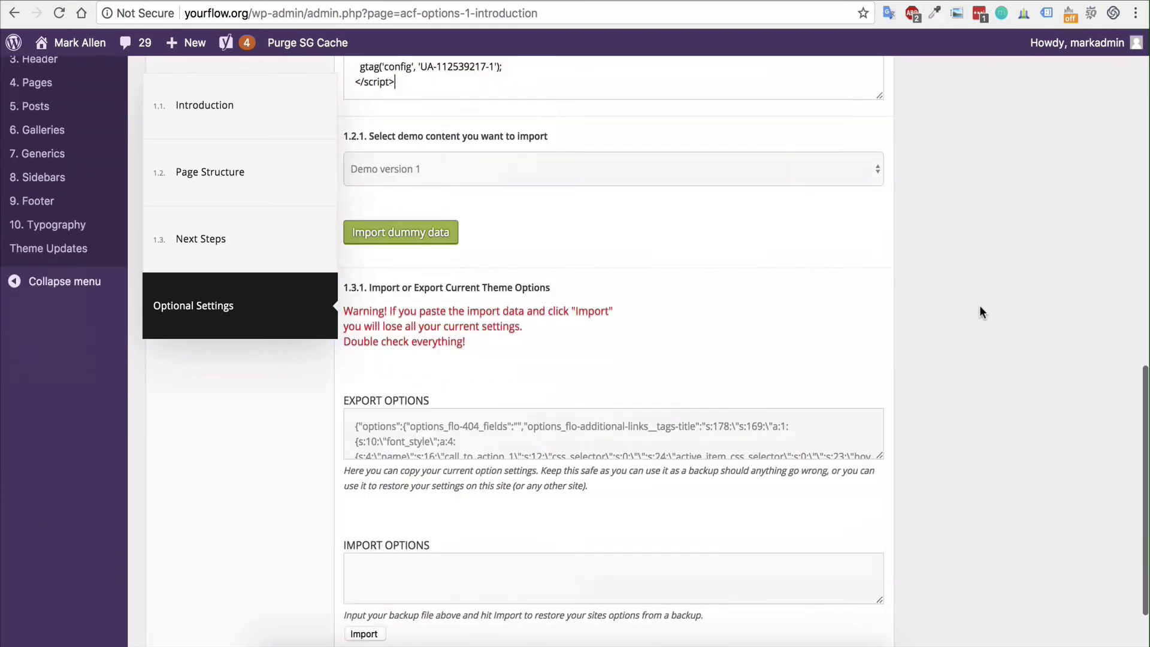
pyautogui.hotkey('ctrl', 'r')
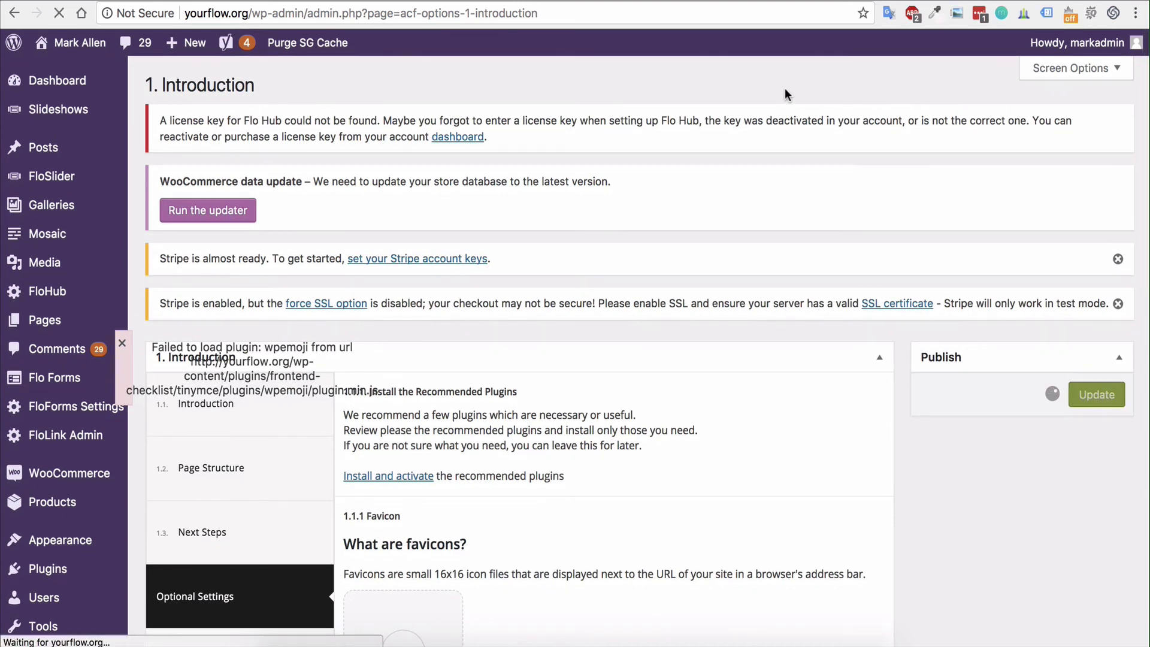
# Go to the live yourflow.org homepage from the admin bar
pyautogui.click(80, 42)
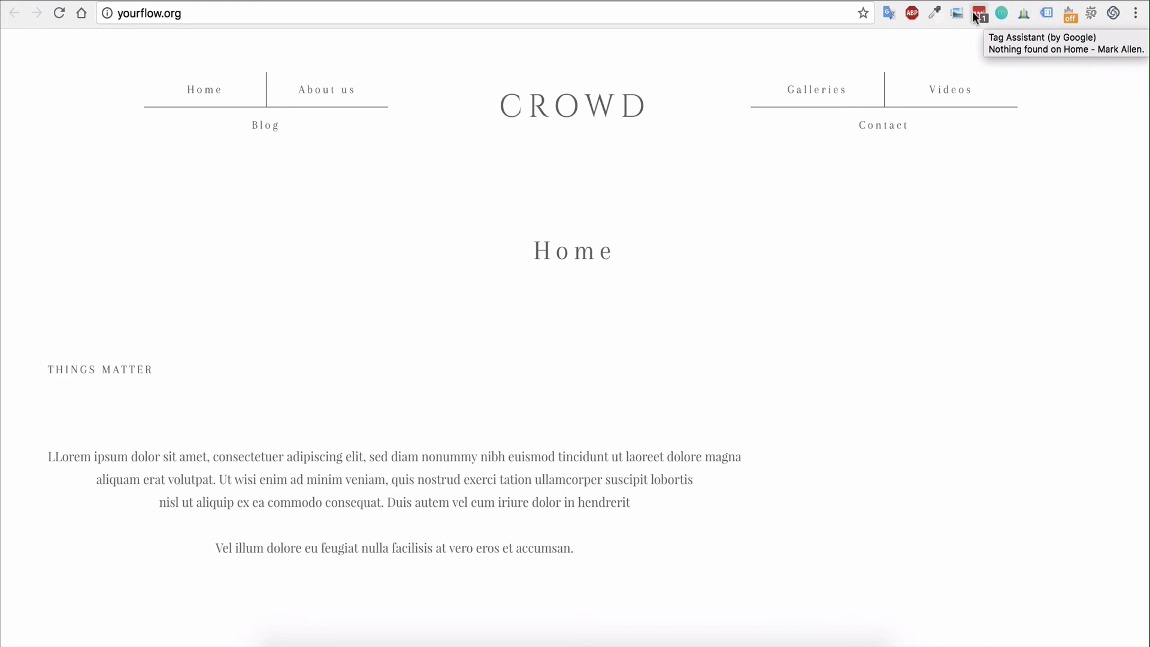
# Enable Tag Assistant recording for this tab and reload the homepage
pyautogui.click(1050, 14)
pyautogui.click(1049, 15)
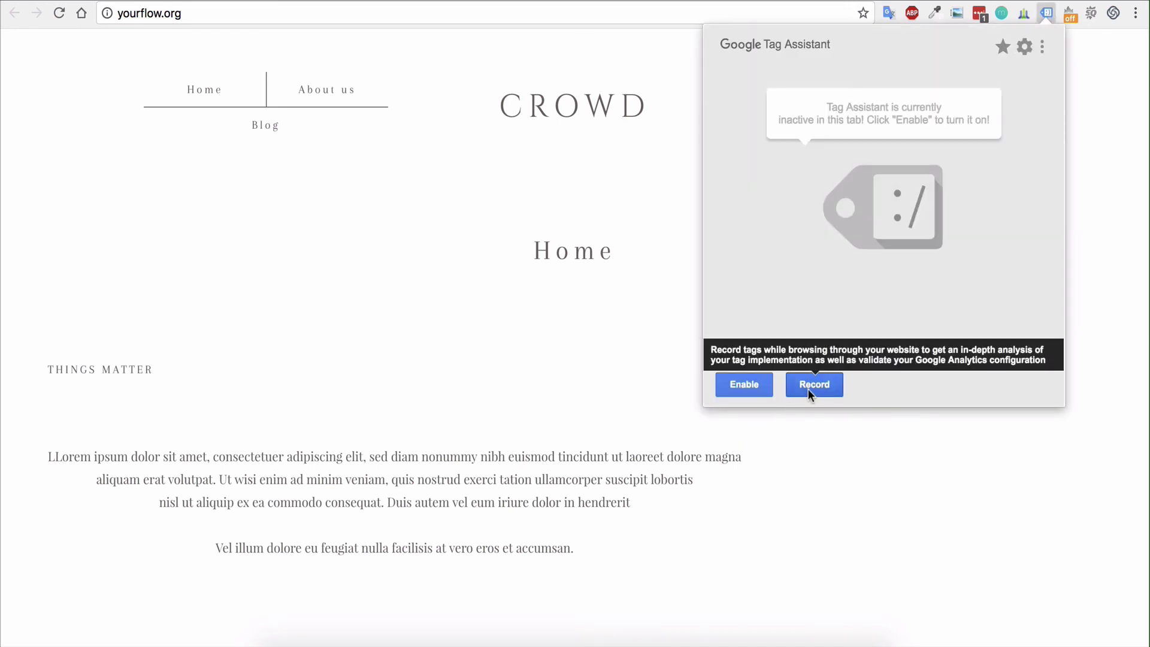
pyautogui.click(747, 388)
pyautogui.click(817, 388)
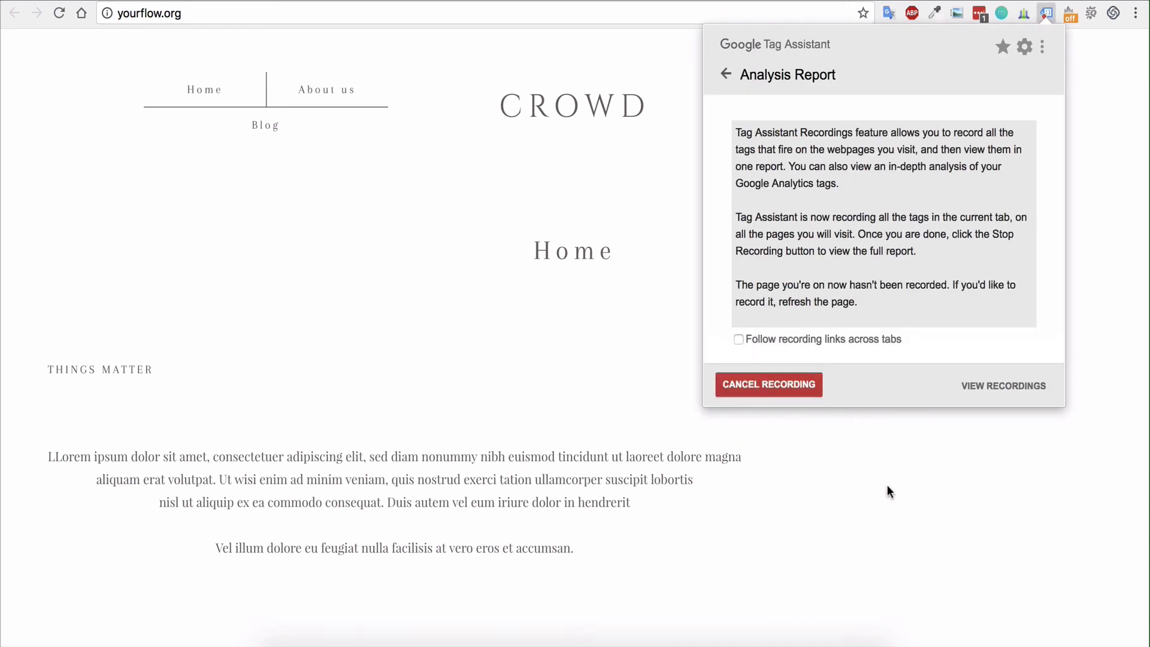
pyautogui.click(943, 429)
pyautogui.press('super+r')
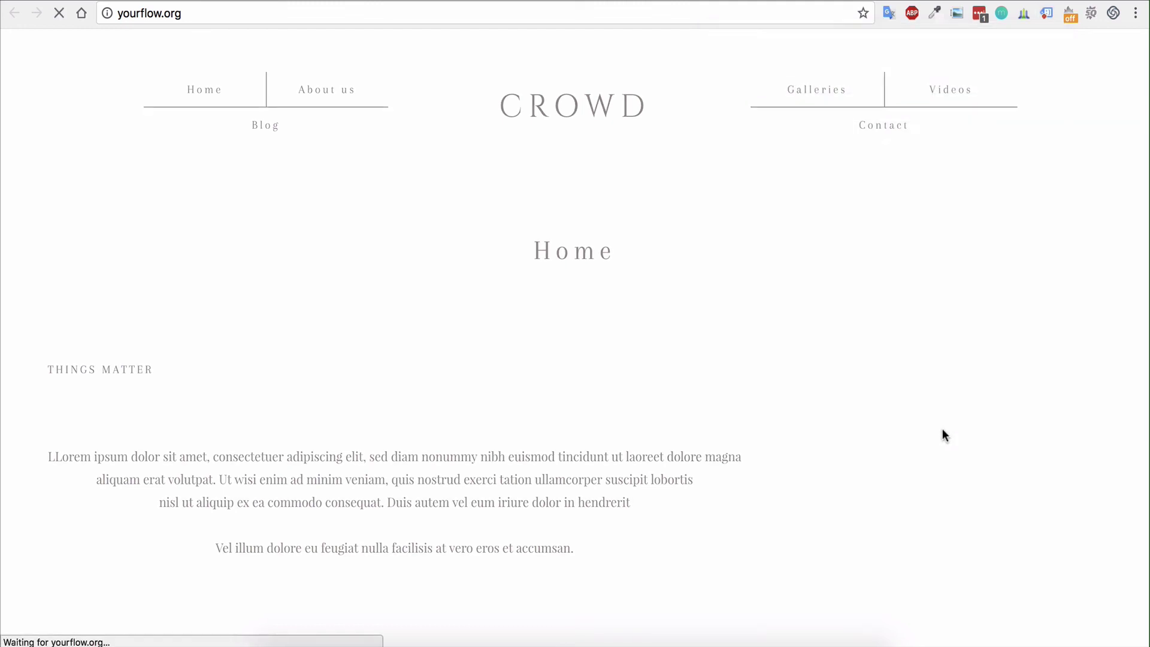
# Inspect the recorded Global site tag (gtag.js) details, then return to the tag list
pyautogui.click(1048, 16)
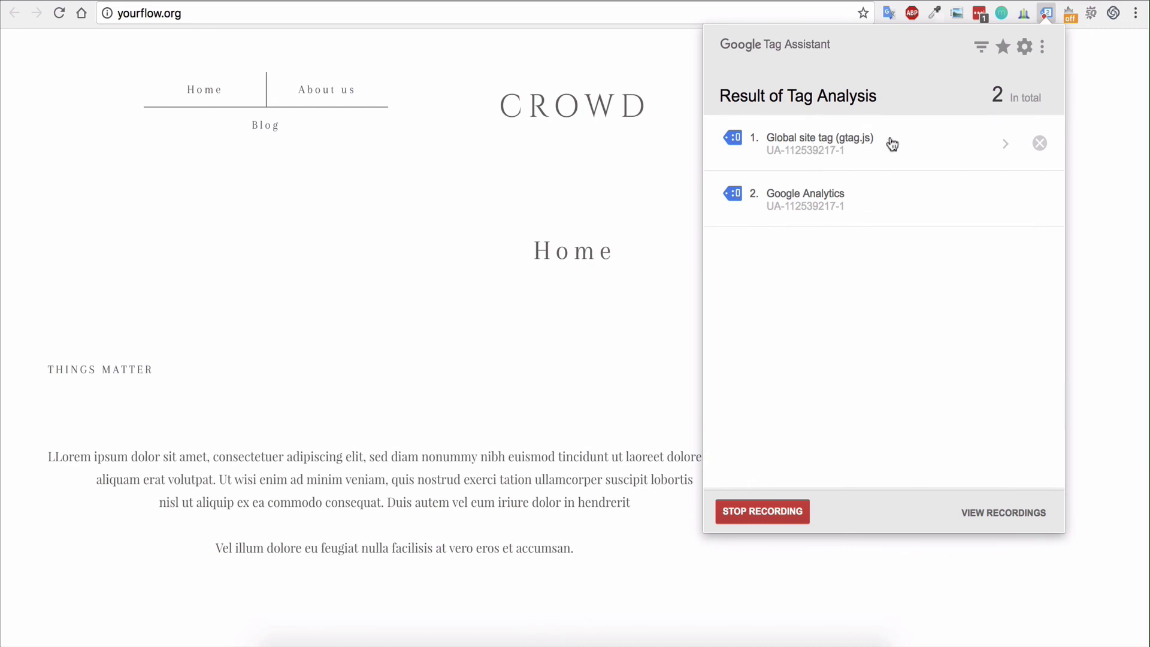
pyautogui.click(940, 150)
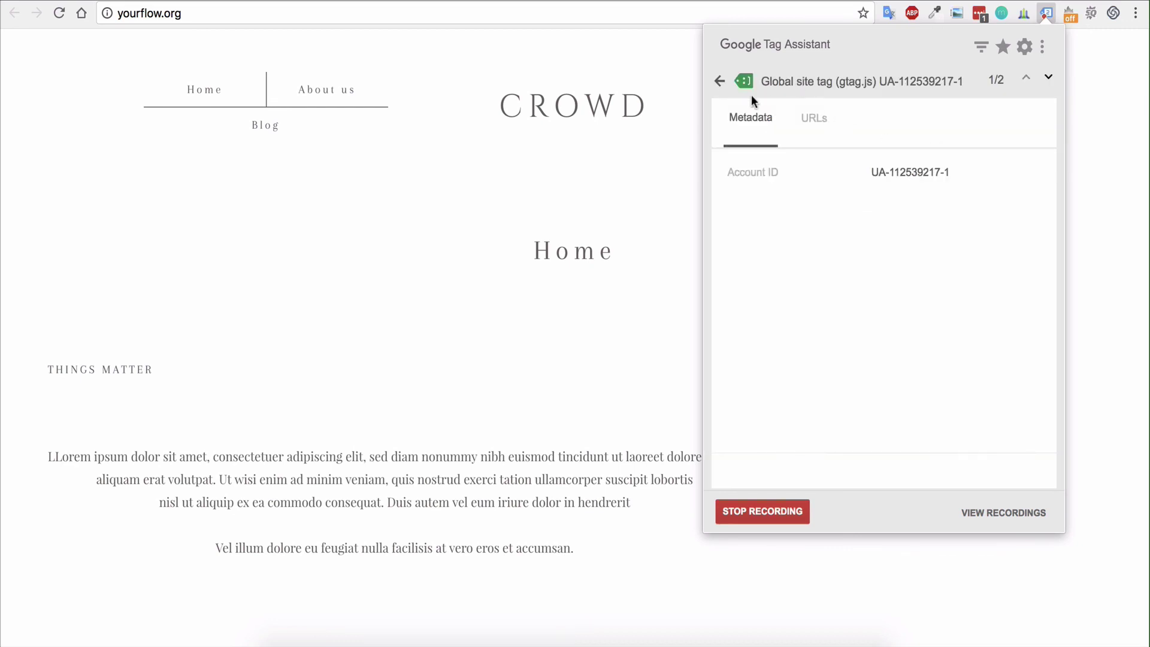
pyautogui.click(720, 82)
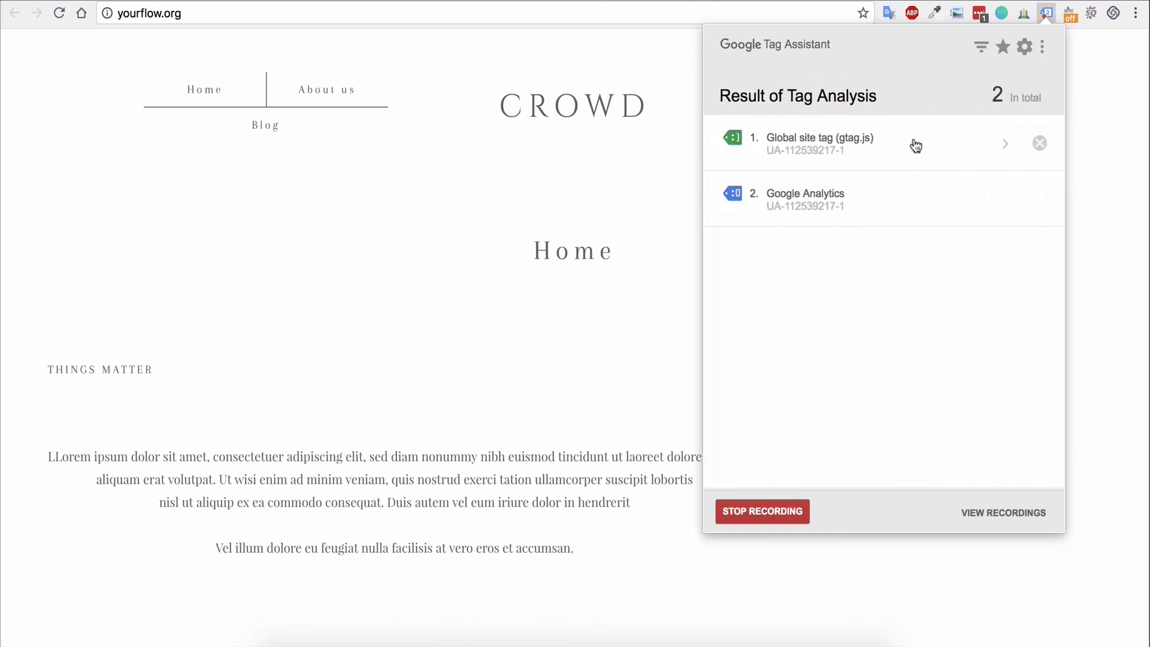
# Close the Tag Assistant results popup with Escape
pyautogui.press('Escape')
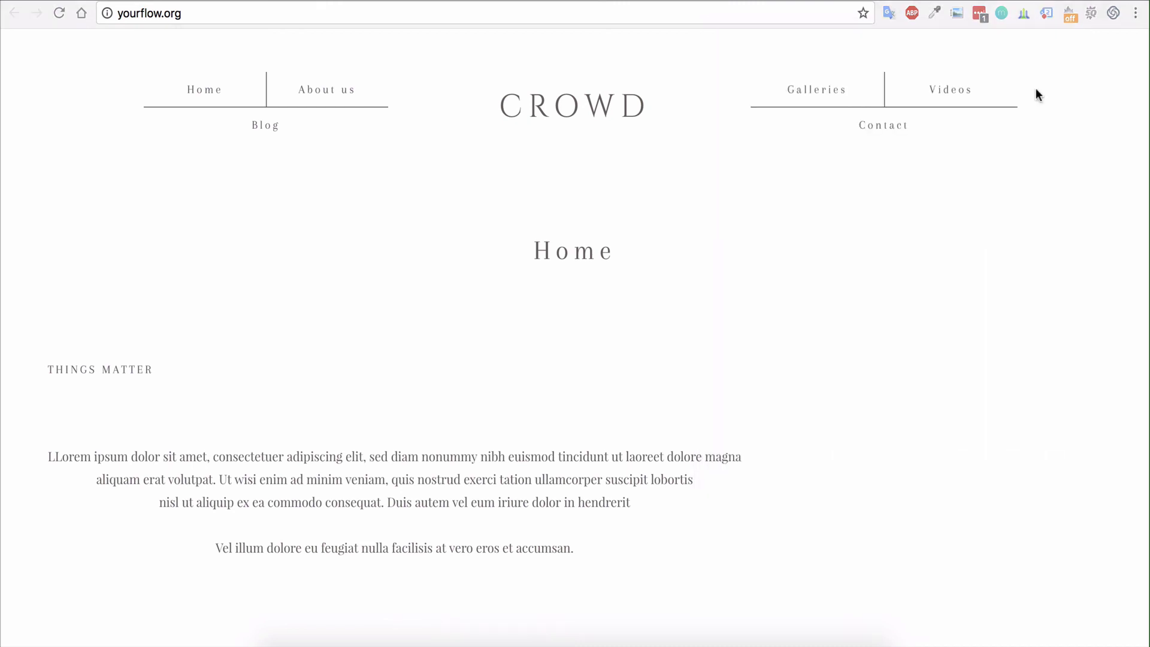